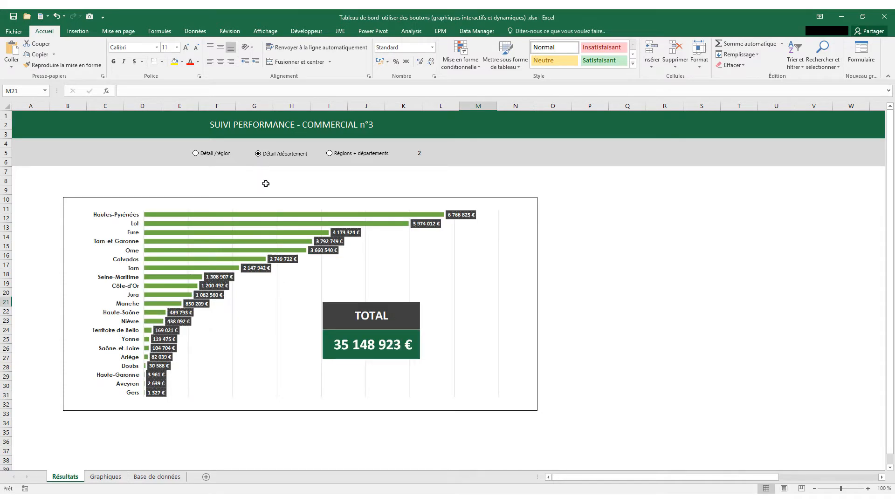
# Compare the dashboard views for Détail /région, Détail /département and Régions + départements by switching between the options
pyautogui.click(329, 153)
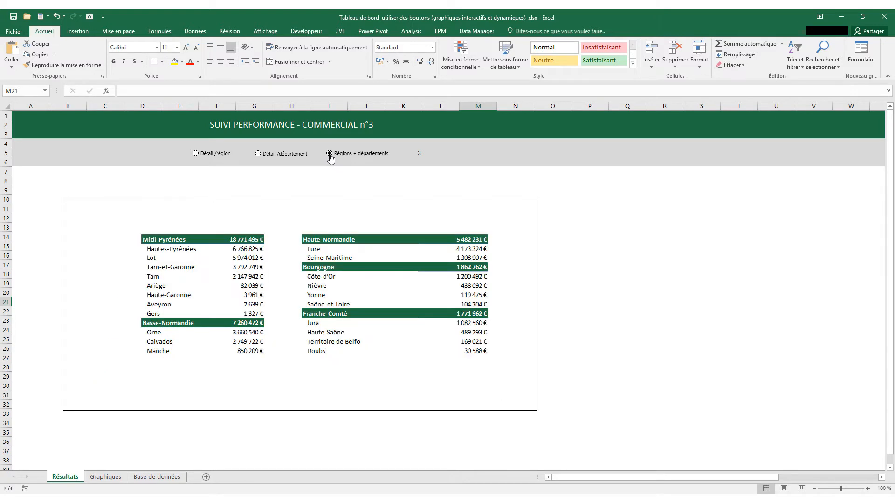
pyautogui.click(259, 154)
pyautogui.click(213, 159)
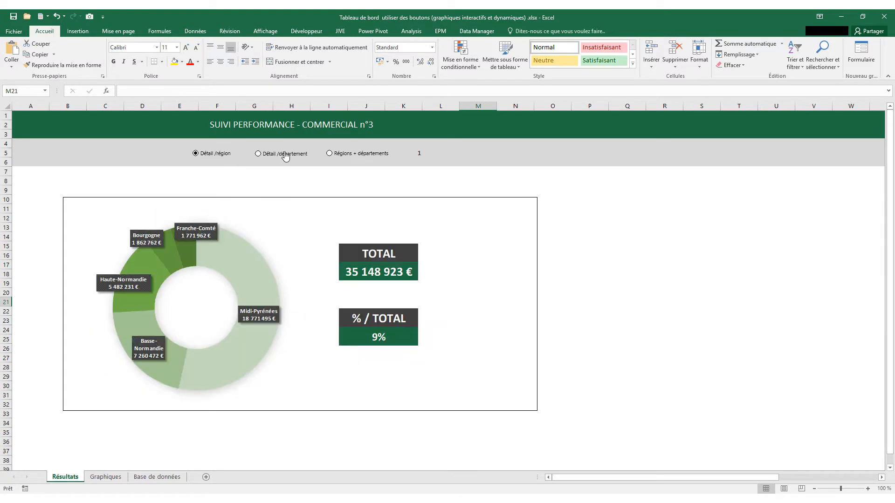
pyautogui.click(283, 158)
pyautogui.click(340, 156)
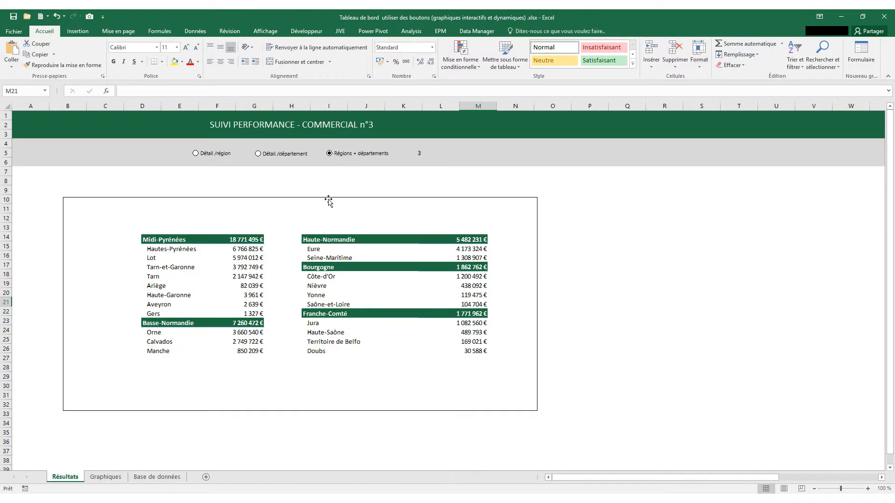
pyautogui.click(202, 159)
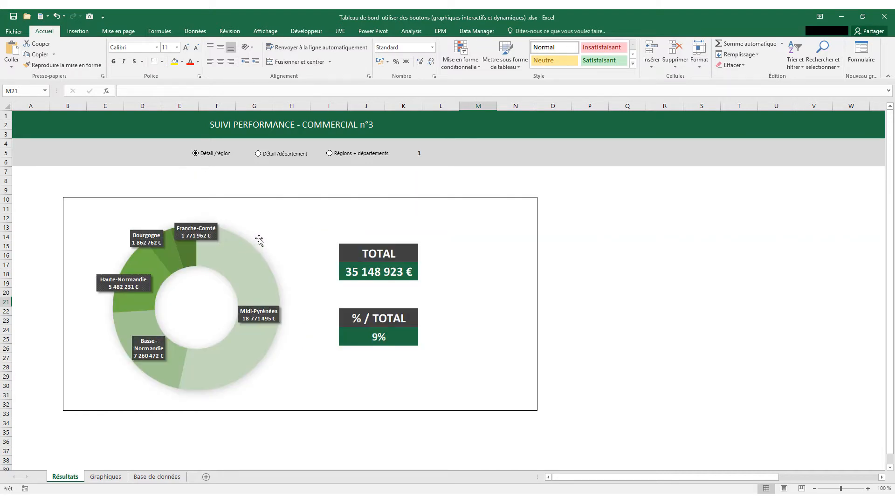
pyautogui.click(289, 157)
pyautogui.click(361, 157)
pyautogui.click(230, 158)
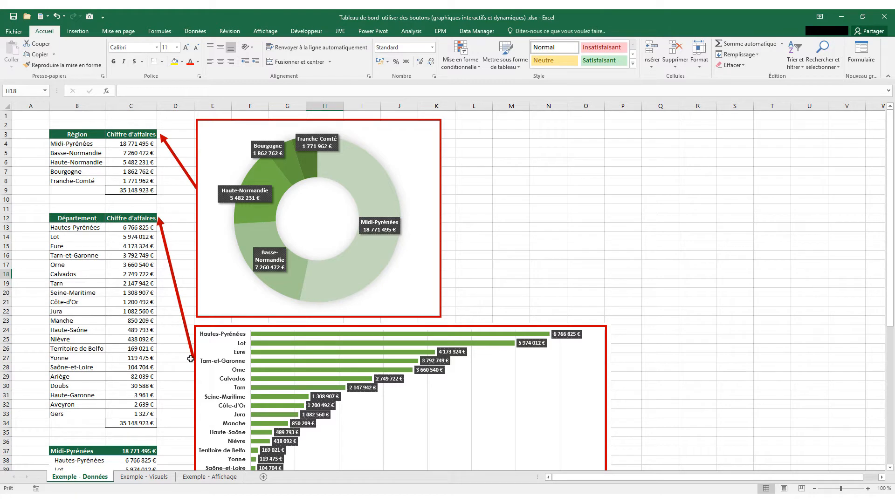
# Examine the region and department revenue tables and their charts on the Exemple - Données sheet
pyautogui.click(132, 349)
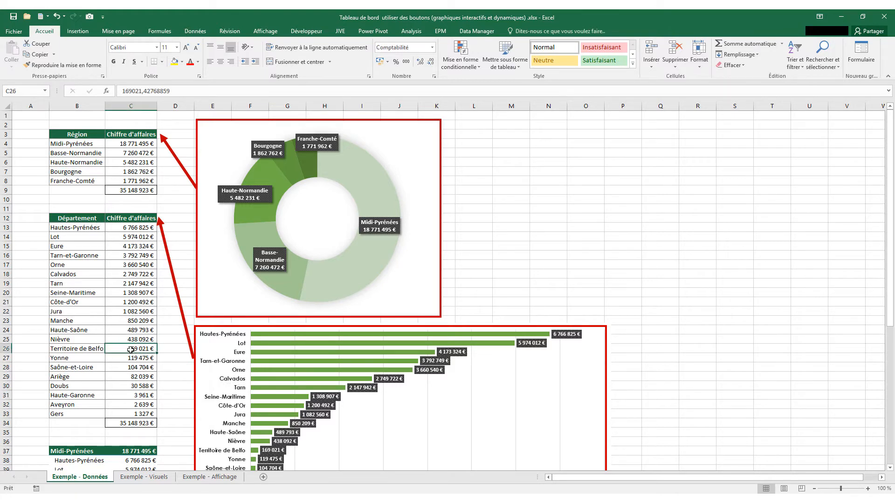
pyautogui.scroll(-4, 134, 347)
pyautogui.scroll(-3, 138, 345)
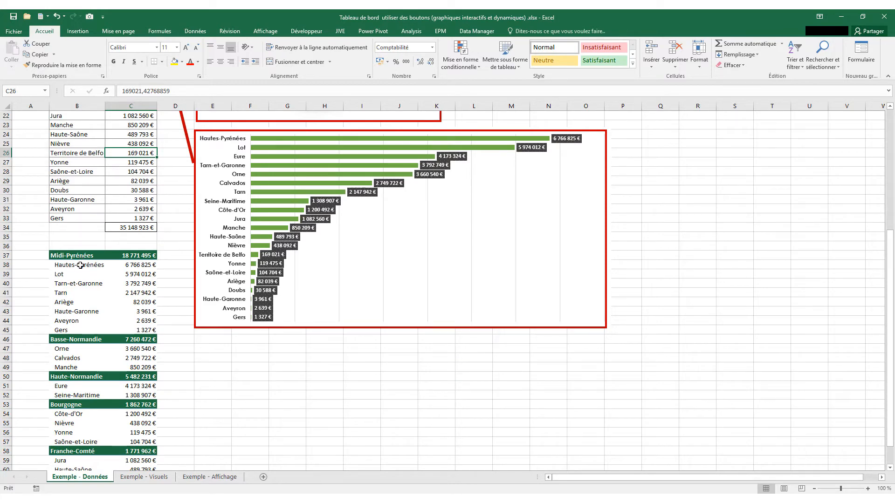
pyautogui.scroll(7, 84, 265)
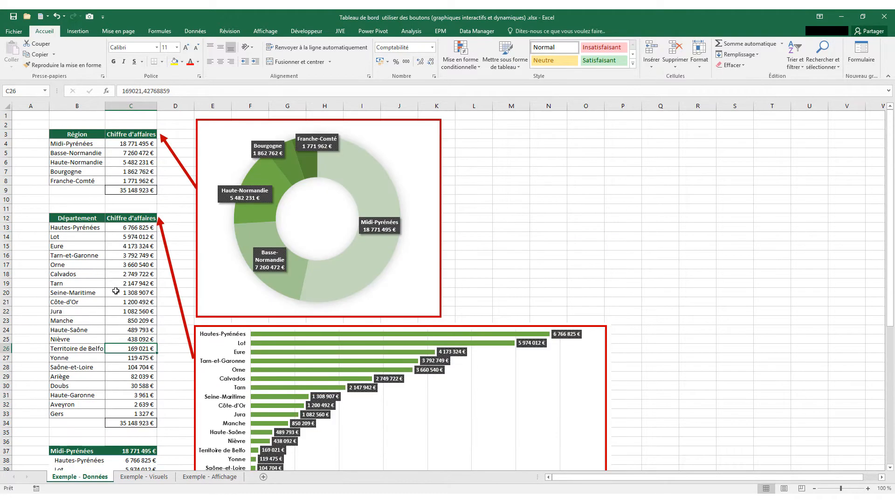
# Delete the three overlapping images on the Exemple - Visuels sheet
pyautogui.click(144, 476)
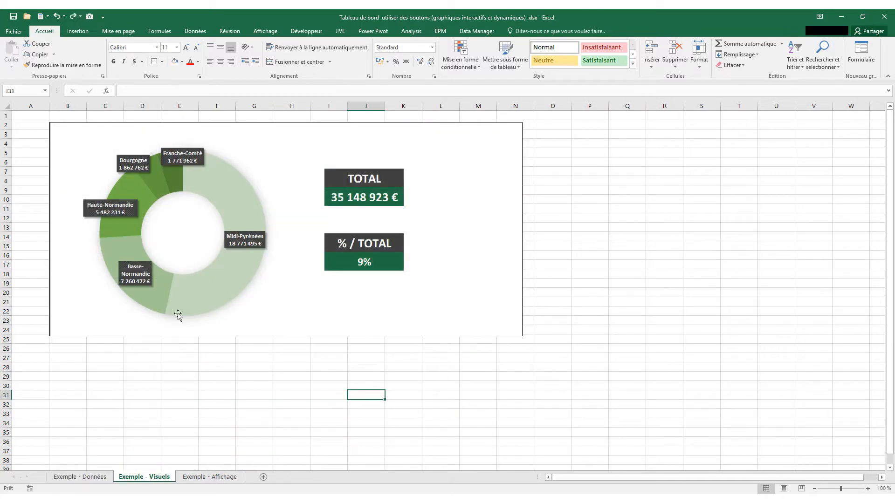
pyautogui.moveTo(180, 312); pyautogui.dragTo(211, 273)
pyautogui.moveTo(185, 173); pyautogui.dragTo(227, 252)
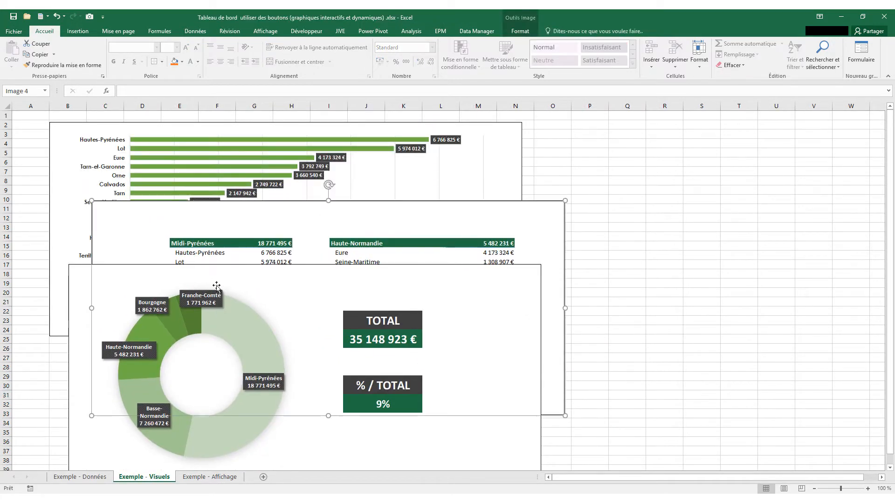
pyautogui.press('Delete')
pyautogui.click(227, 252)
pyautogui.press('Delete')
pyautogui.click(152, 146)
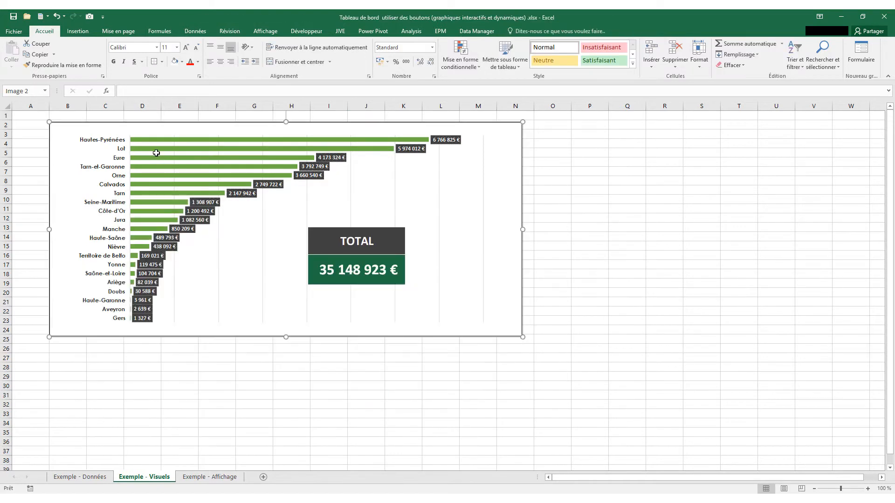
pyautogui.press('Delete')
# Frame the range C3:N23 with outside borders and fill it with white
pyautogui.moveTo(95, 133); pyautogui.dragTo(514, 324)
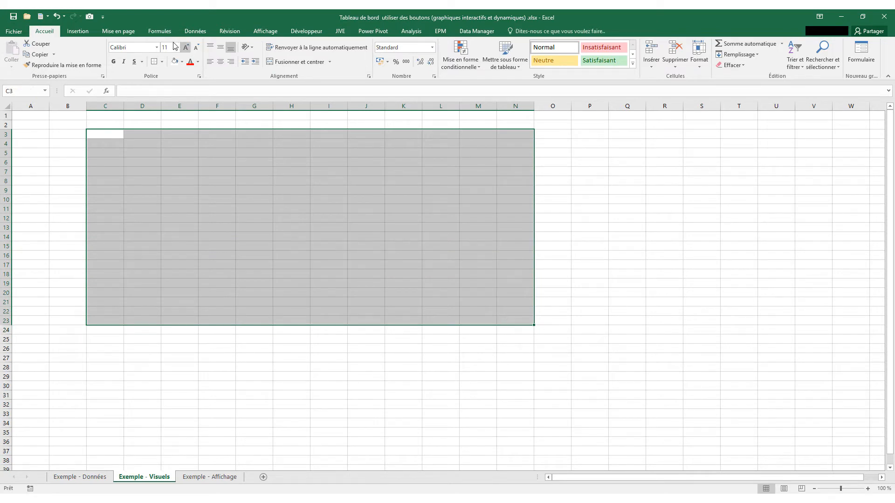
pyautogui.click(163, 62)
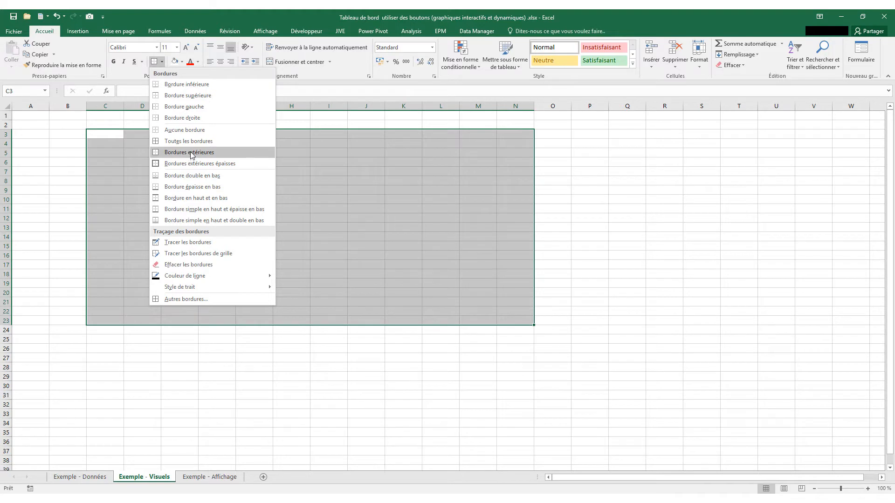
pyautogui.click(192, 152)
pyautogui.click(182, 62)
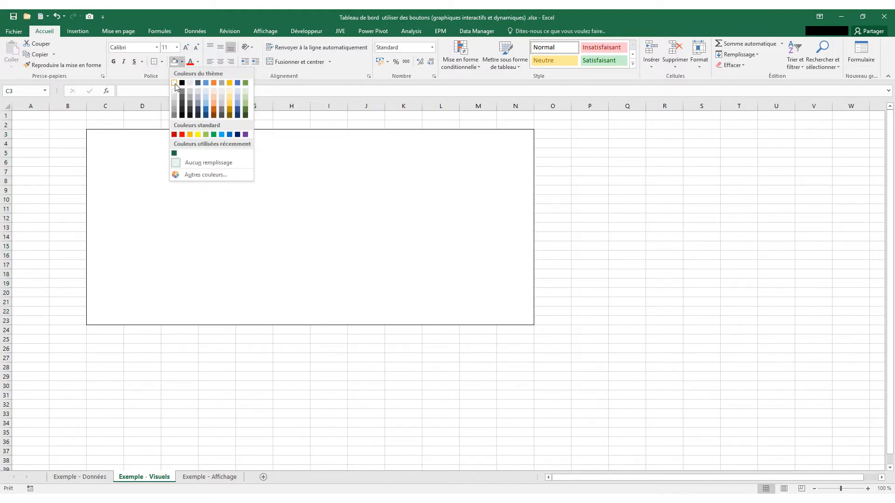
pyautogui.click(174, 84)
pyautogui.click(132, 170)
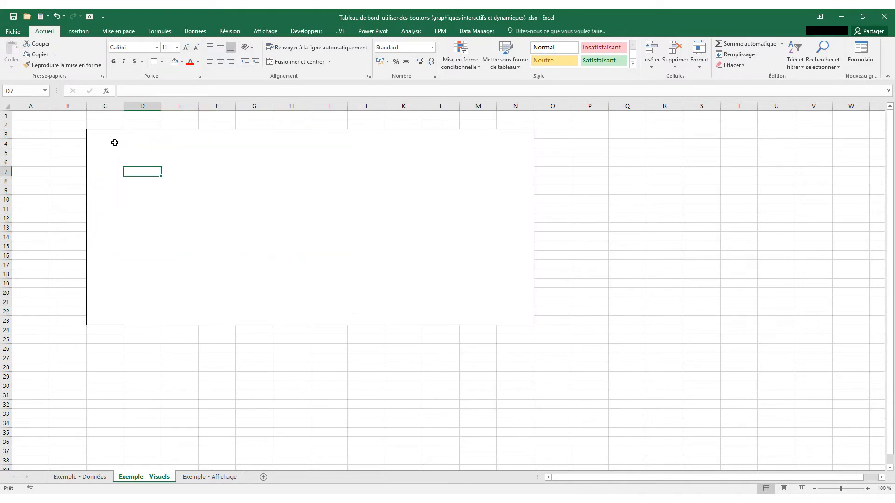
# Copy the bordered frame C3:N23 and paste it twice below, starting at C26 and C49
pyautogui.moveTo(97, 134); pyautogui.dragTo(527, 322)
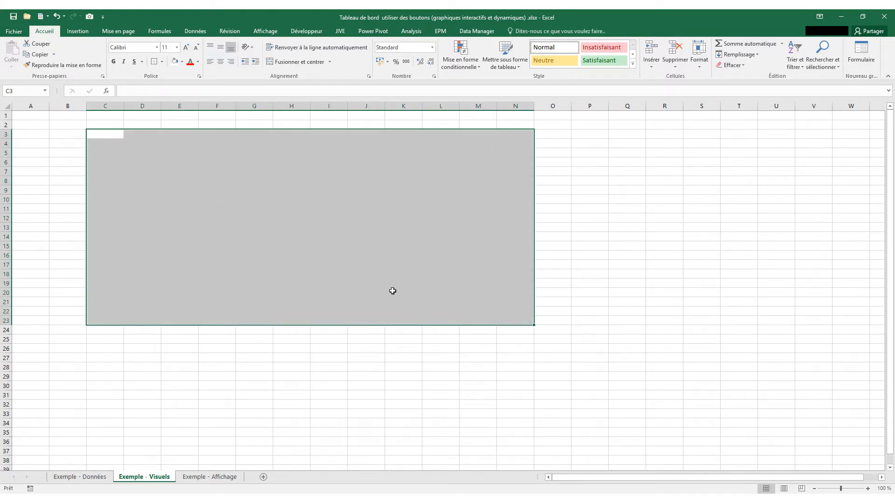
pyautogui.hotkey('ctrl', 'c')
pyautogui.click(117, 346)
pyautogui.hotkey('ctrl', 'v')
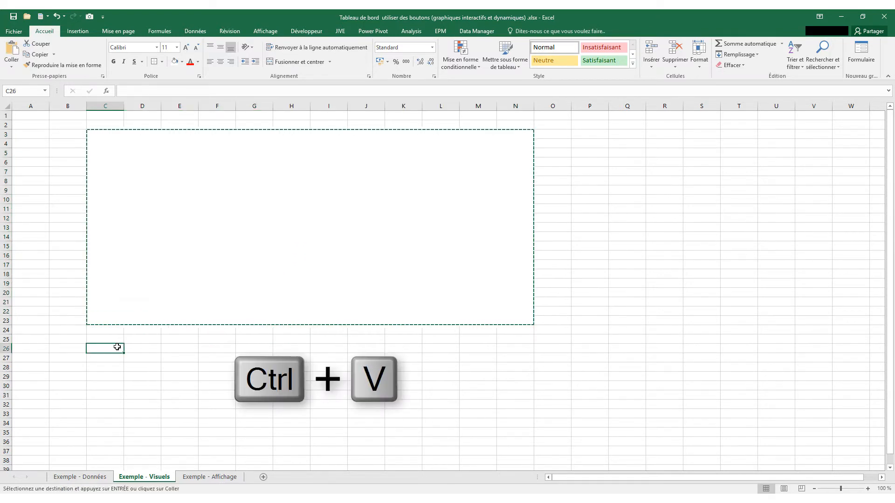
pyautogui.scroll(-5, 121, 347)
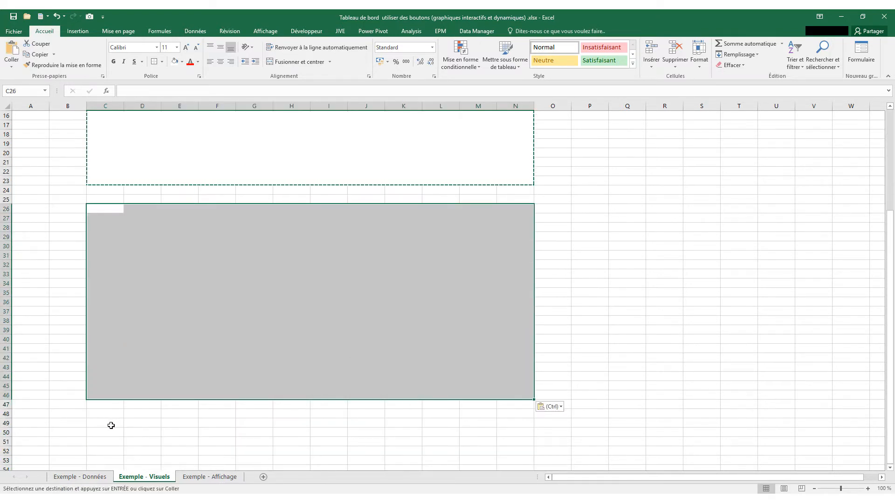
pyautogui.click(111, 425)
pyautogui.scroll(5, 123, 327)
pyautogui.click(127, 198)
pyautogui.press('Escape')
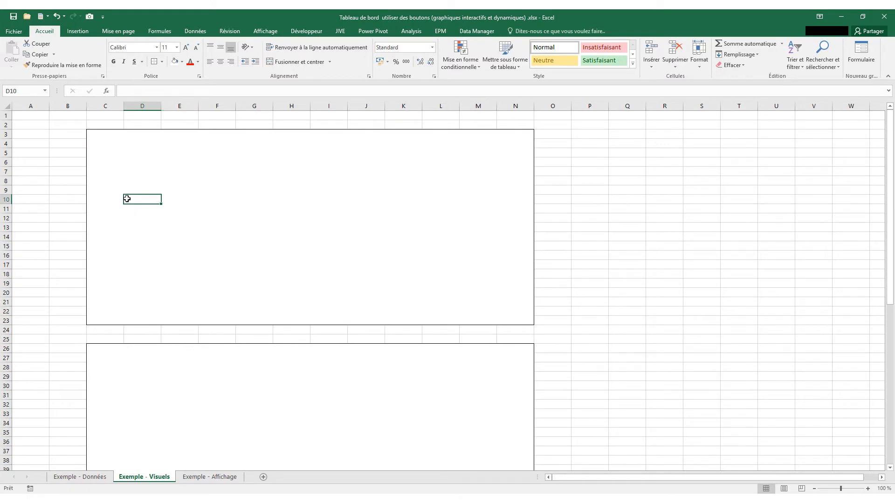
# Copy the regional doughnut chart from Exemple - Données and place it inside the first frame on Exemple - Visuels
pyautogui.click(103, 476)
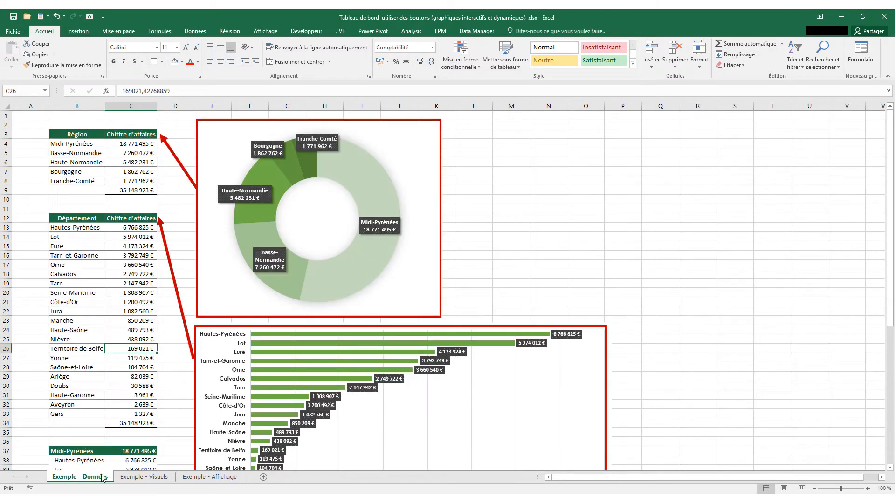
pyautogui.click(417, 146)
pyautogui.hotkey('ctrl', 'c')
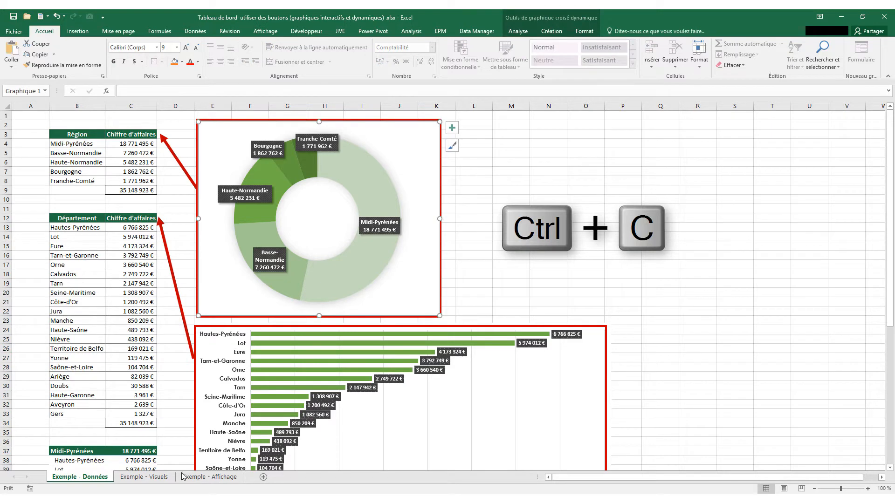
pyautogui.click(154, 477)
pyautogui.click(336, 208)
pyautogui.hotkey('ctrl', 'v')
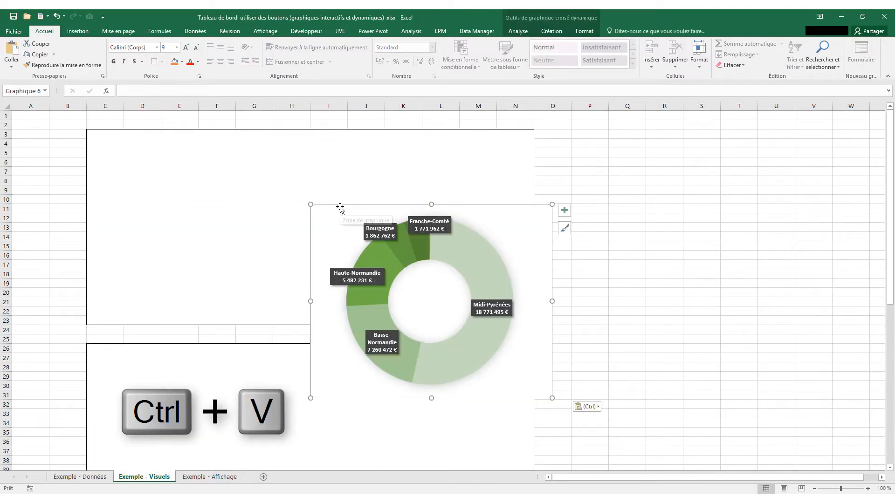
pyautogui.moveTo(339, 205); pyautogui.dragTo(145, 131)
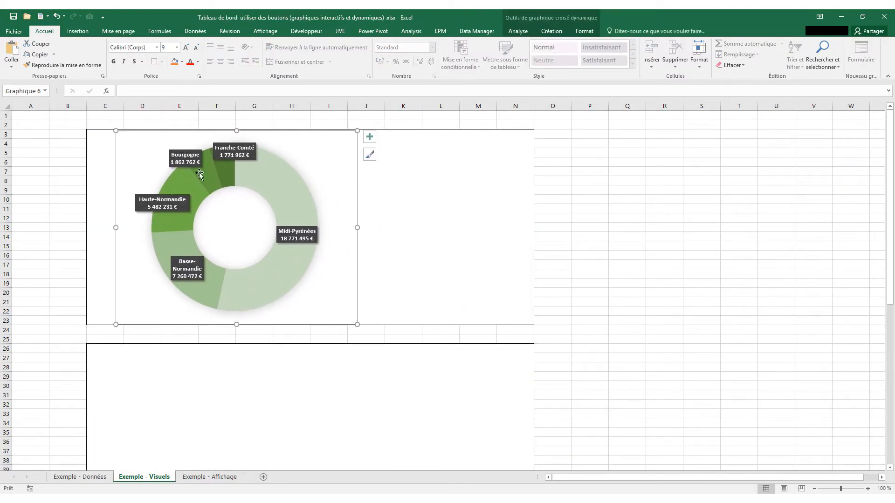
pyautogui.click(378, 227)
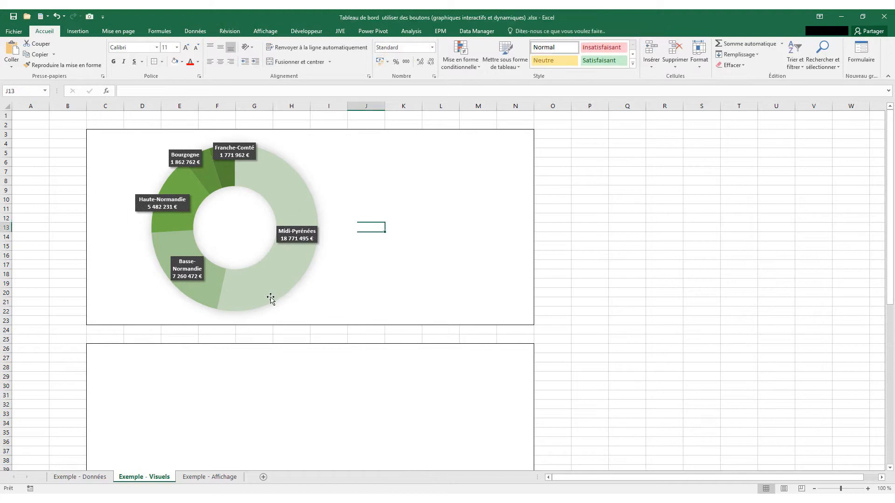
# Copy the department bar chart from Exemple - Données into the second frame on Exemple - Visuels and reduce its height to fit
pyautogui.click(79, 476)
pyautogui.scroll(-4, 413, 329)
pyautogui.click(412, 331)
pyautogui.hotkey('ctrl', 'c')
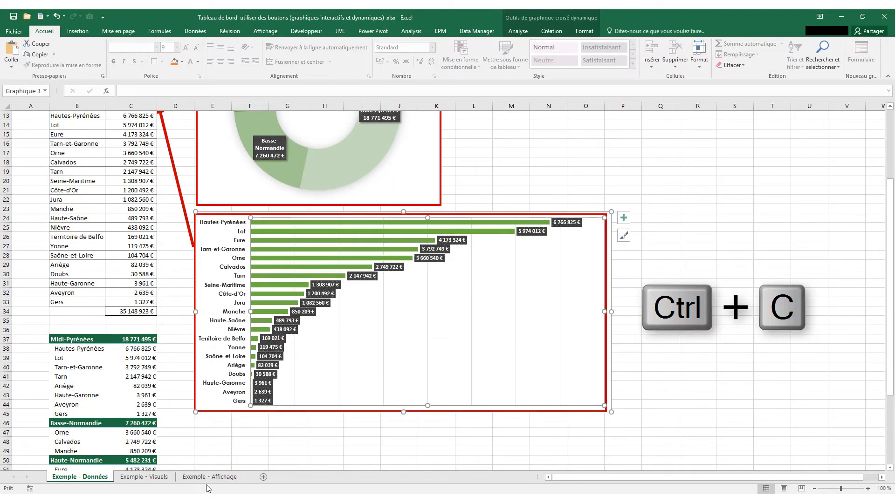
pyautogui.click(143, 476)
pyautogui.hotkey('ctrl', 'v')
pyautogui.scroll(-4, 305, 348)
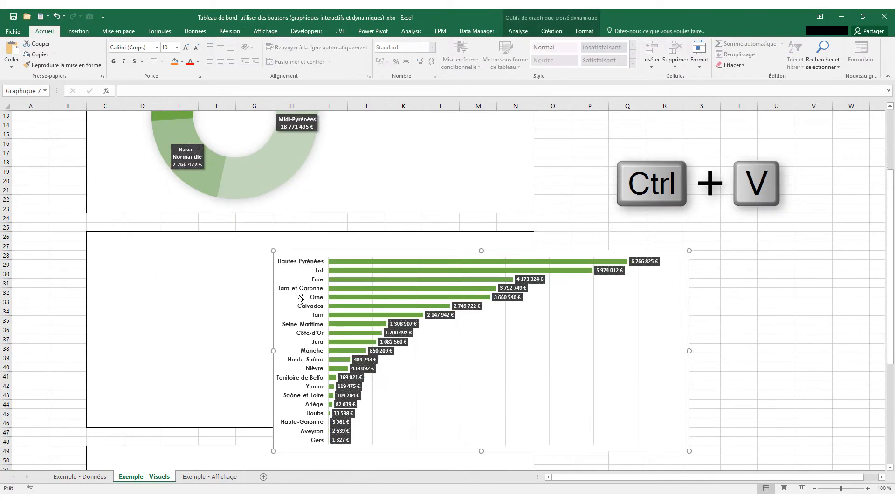
pyautogui.moveTo(293, 252); pyautogui.dragTo(126, 233)
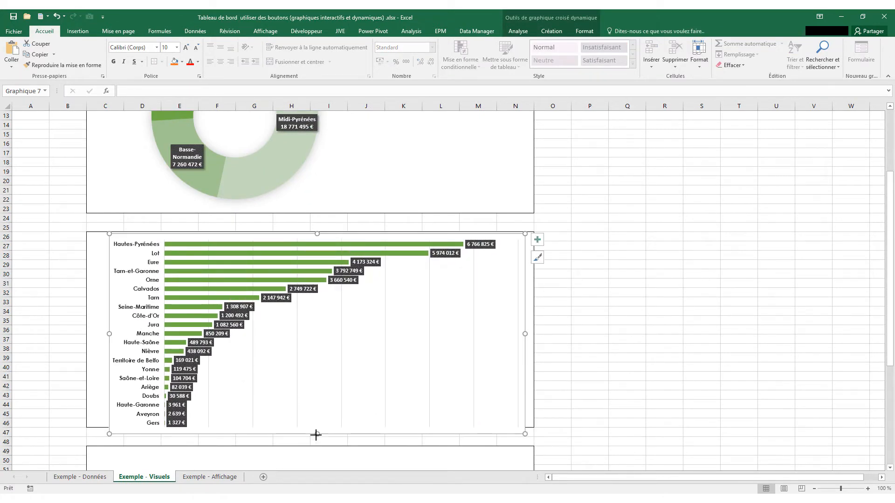
pyautogui.moveTo(316, 435); pyautogui.dragTo(316, 426)
pyautogui.click(292, 441)
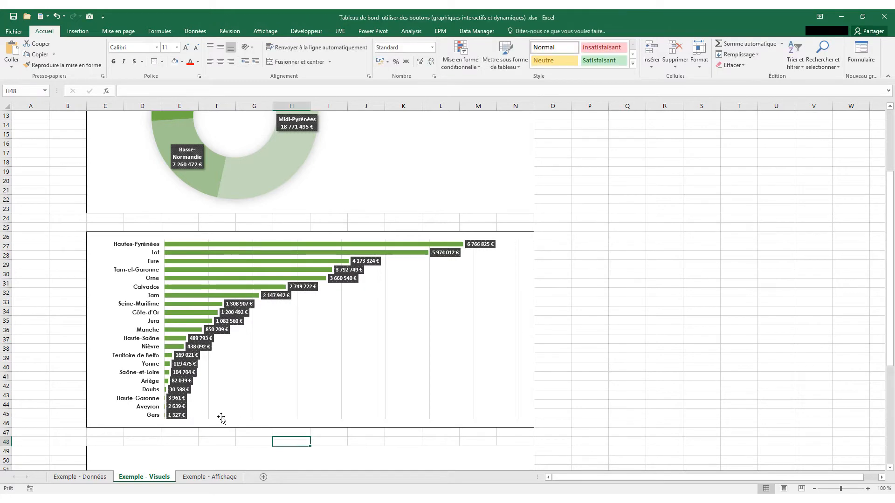
# Copy the Midi-Pyrénées and Basse-Normandie rows B37:C49 from Exemple - Données to E51 in the third frame on Exemple - Visuels
pyautogui.scroll(-8, 221, 418)
pyautogui.click(100, 477)
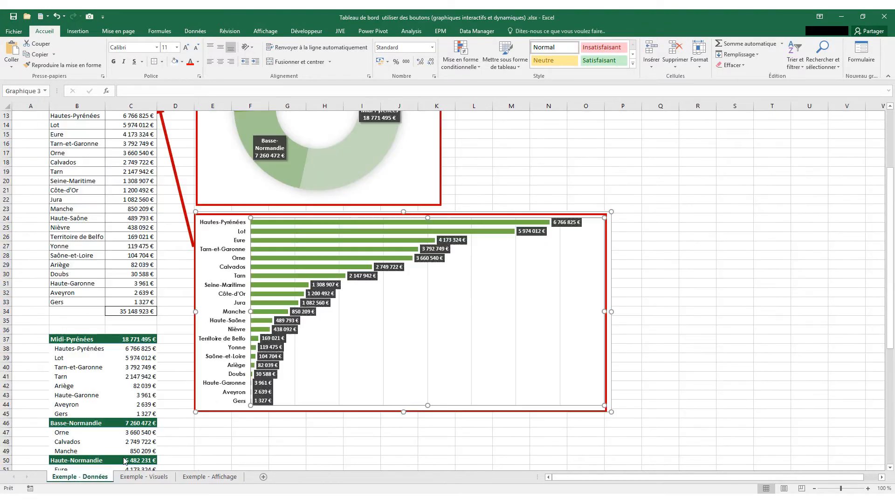
pyautogui.scroll(-4, 125, 462)
pyautogui.moveTo(69, 227); pyautogui.dragTo(145, 340)
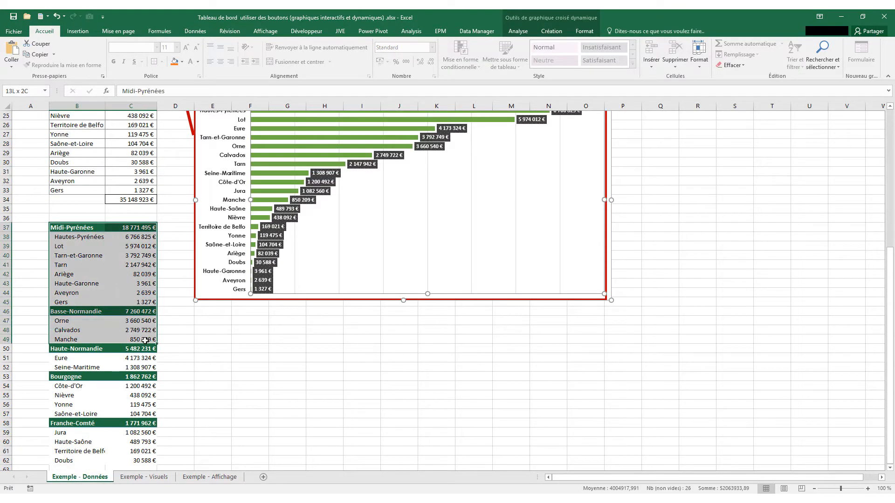
pyautogui.hotkey('ctrl', 'c')
pyautogui.click(144, 477)
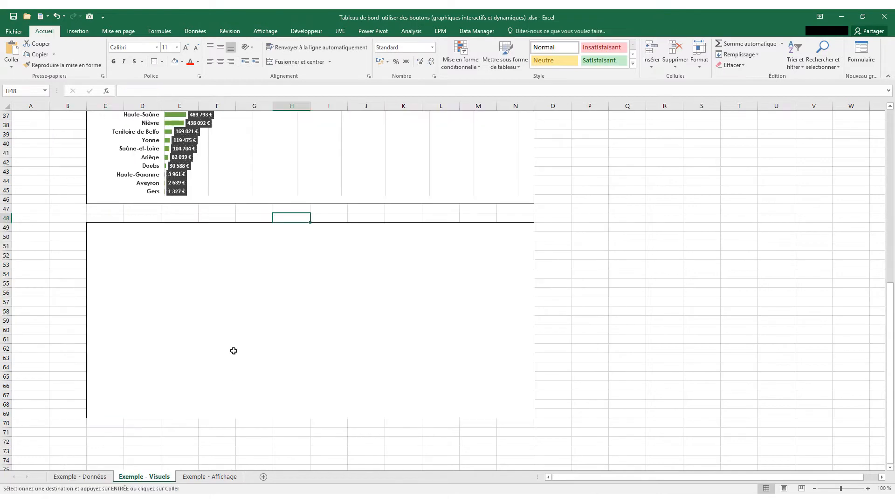
pyautogui.click(193, 242)
pyautogui.hotkey('ctrl', 'v')
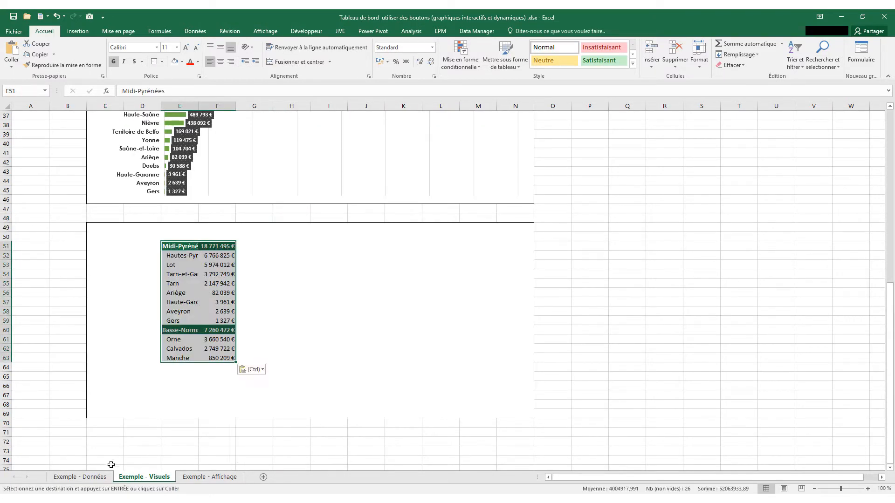
# Copy the Haute-Normandie, Bourgogne and Franche-Comté rows B50:C62 from Exemple - Données to I51 in the third frame on Exemple - Visuels
pyautogui.click(79, 477)
pyautogui.click(84, 349)
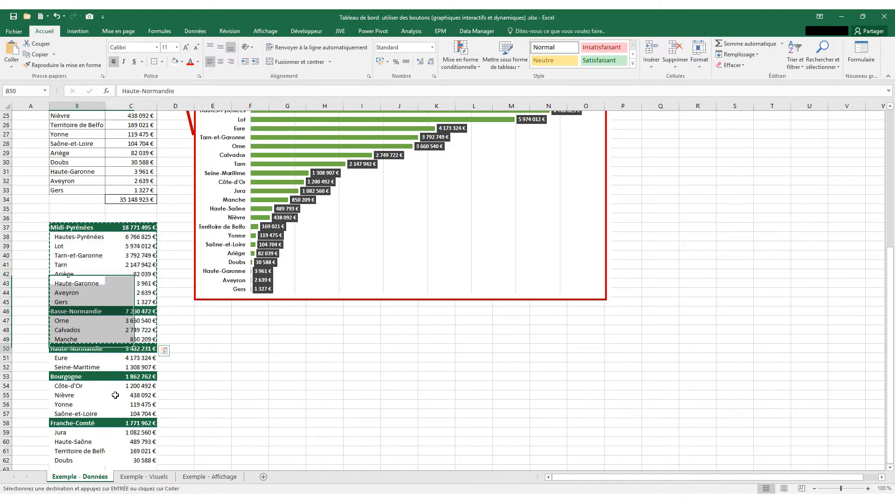
pyautogui.moveTo(115, 396); pyautogui.dragTo(116, 459)
pyautogui.hotkey('ctrl', 'c')
pyautogui.hotkey('ctrl', 'q')
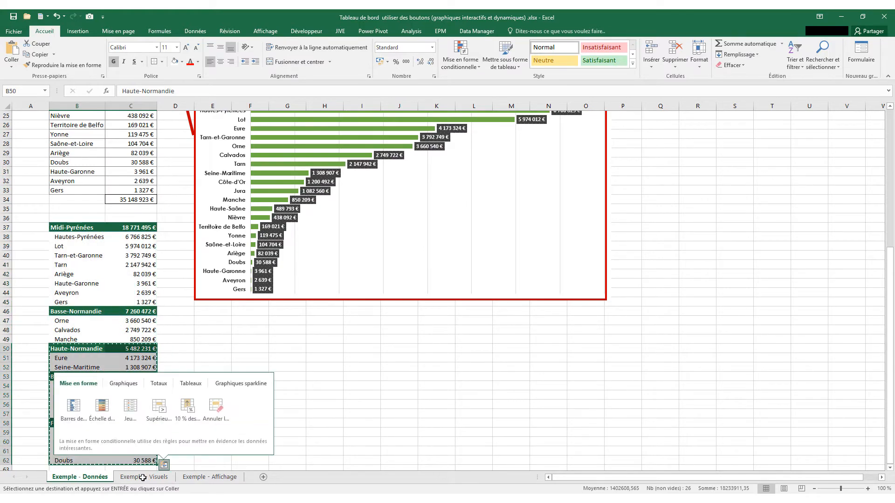
pyautogui.click(143, 477)
pyautogui.click(315, 246)
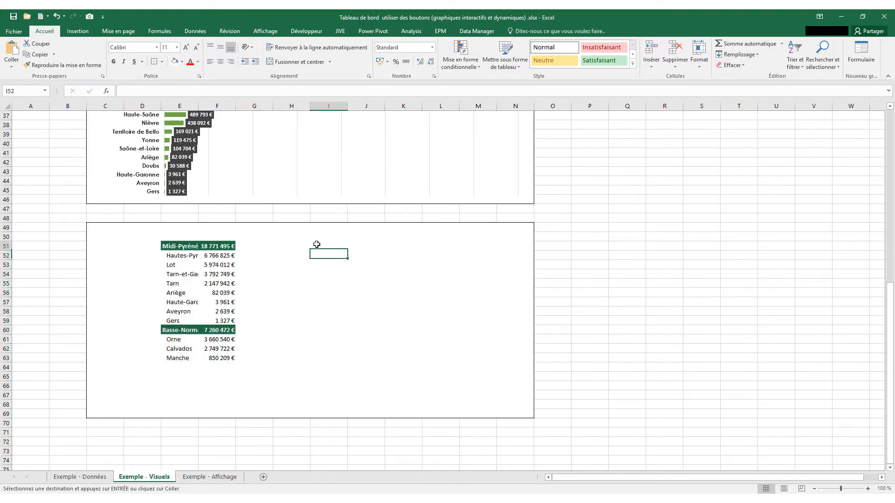
pyautogui.hotkey('ctrl', 'v')
pyautogui.click(273, 257)
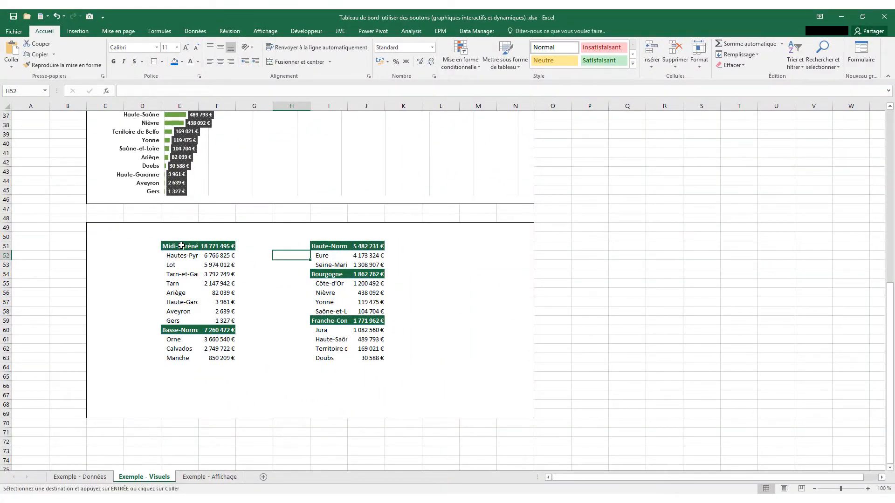
pyautogui.moveTo(181, 246); pyautogui.dragTo(222, 321)
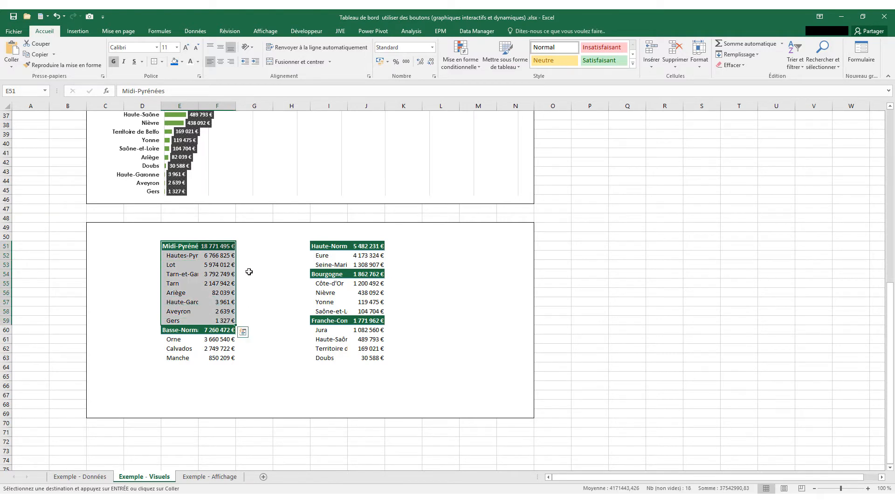
# Enter the label TOTAL in K9, inside the first frame beside the doughnut chart
pyautogui.scroll(5, 249, 271)
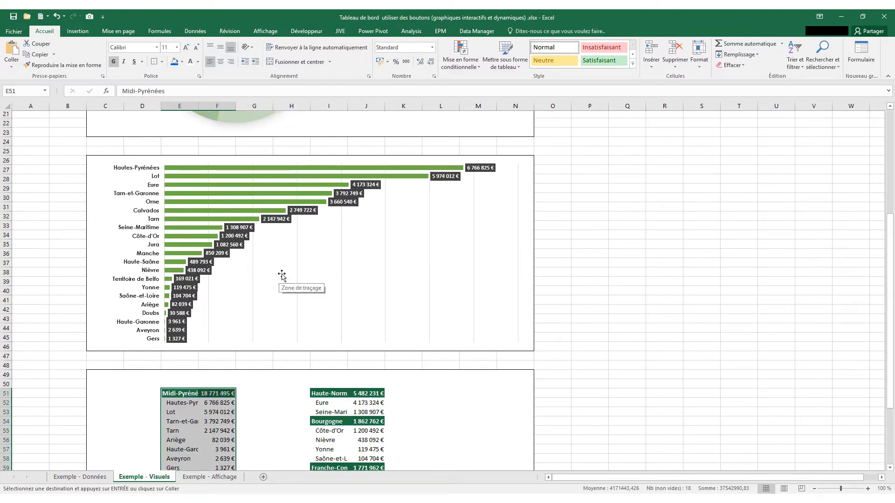
pyautogui.scroll(7, 282, 275)
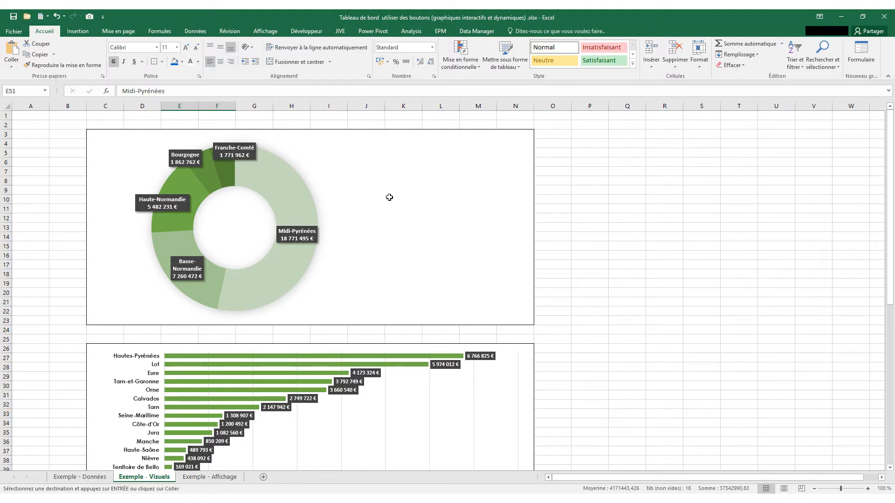
pyautogui.click(387, 194)
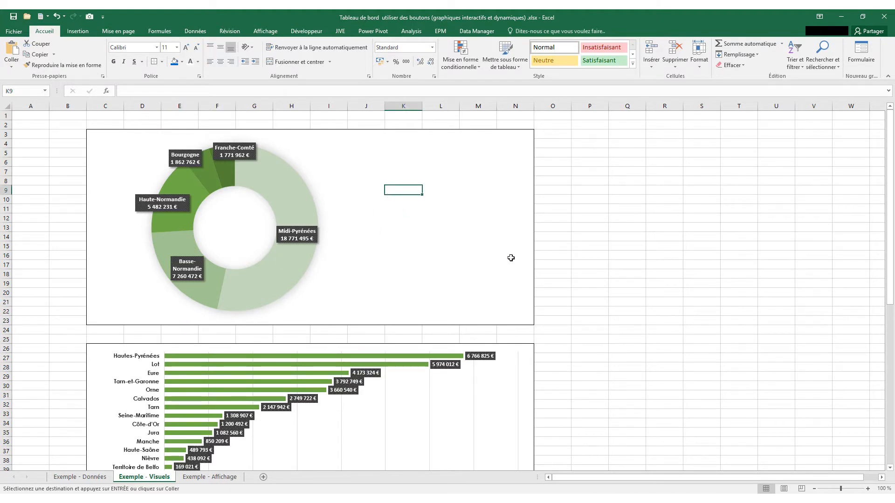
pyautogui.write('TOTAL')
pyautogui.press('Return')
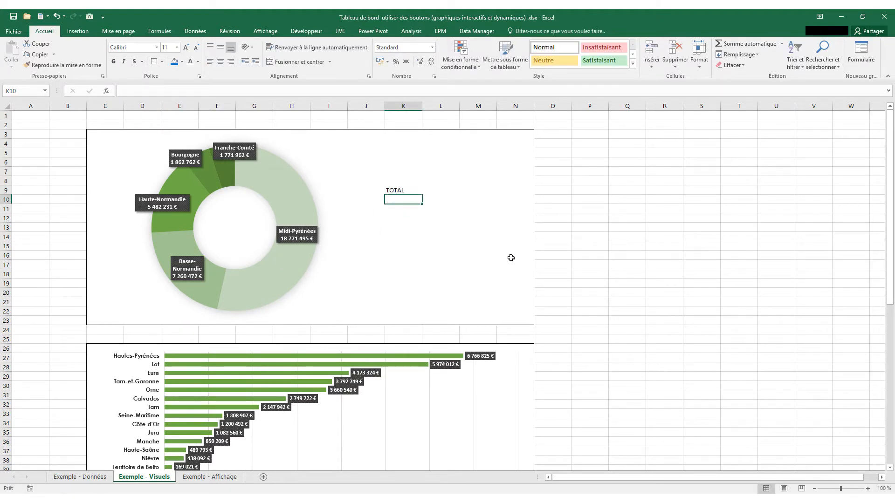
# Copy the regional revenue total C9 from Exemple - Données into K10 on Exemple - Visuels as a formatted value and widen column K to fit
pyautogui.click(83, 478)
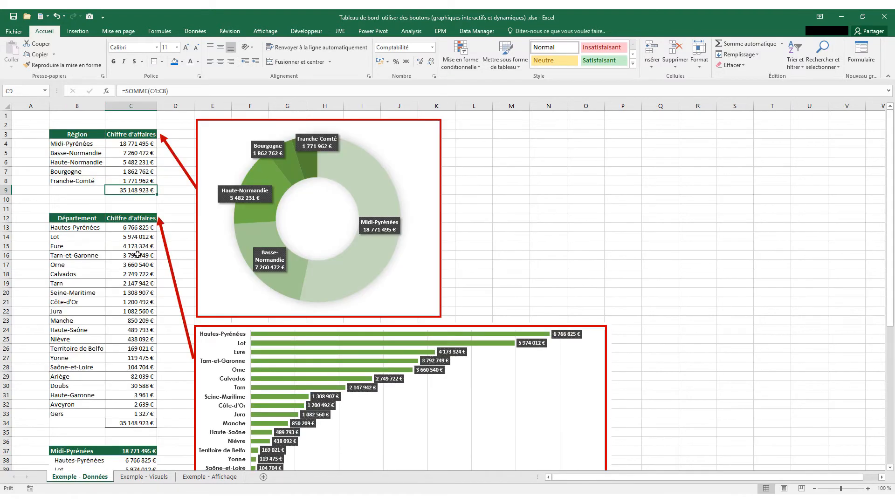
pyautogui.hotkey('ctrl', 'c')
pyautogui.click(145, 477)
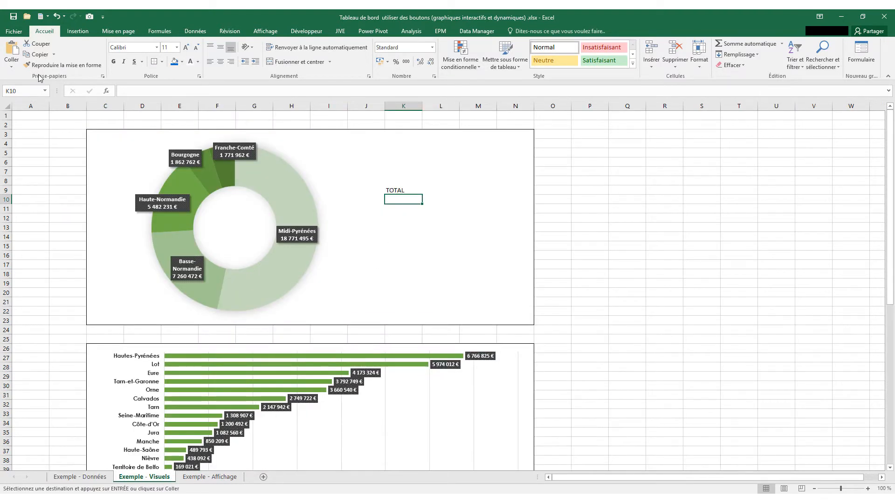
pyautogui.click(10, 66)
pyautogui.click(36, 128)
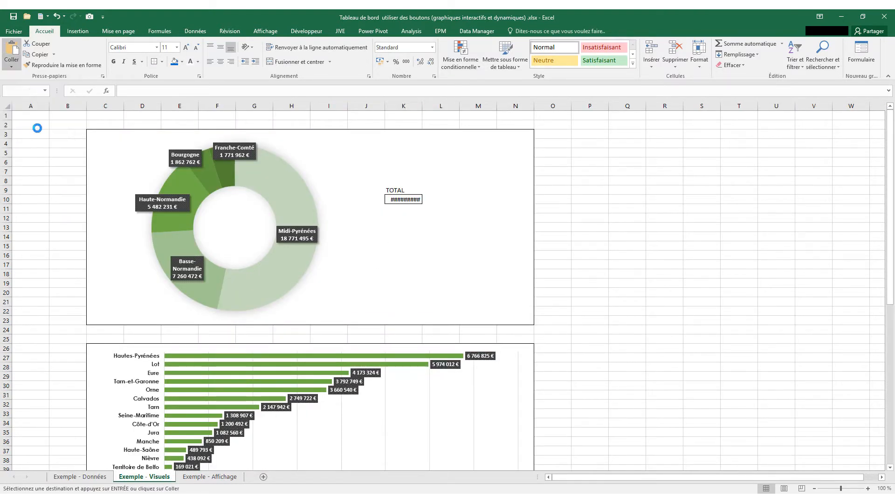
pyautogui.doubleClick(420, 107)
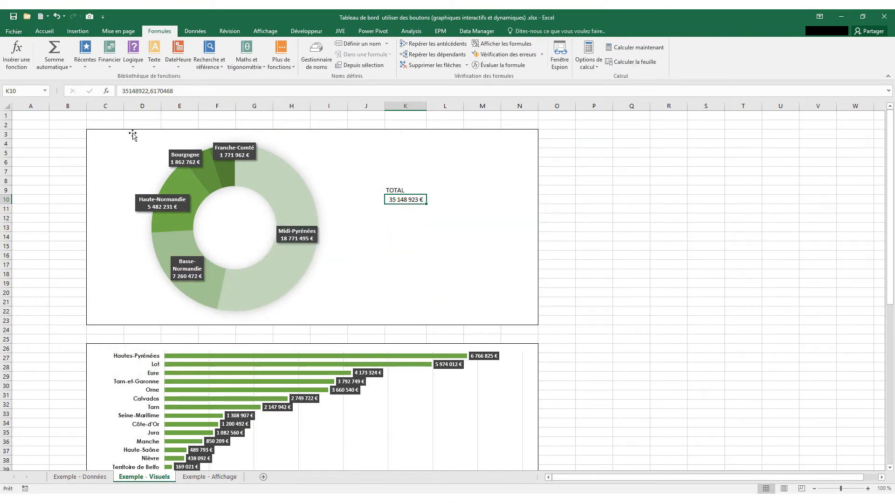
# Name the first frame's range C3:N23, around the doughnut chart, Zone1
pyautogui.moveTo(93, 133); pyautogui.dragTo(534, 323)
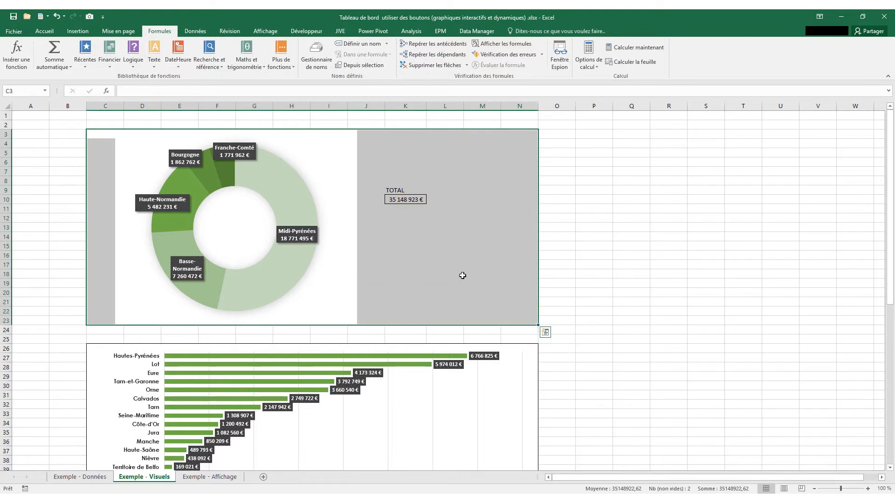
pyautogui.click(37, 93)
pyautogui.write('Zone1')
pyautogui.press('Return')
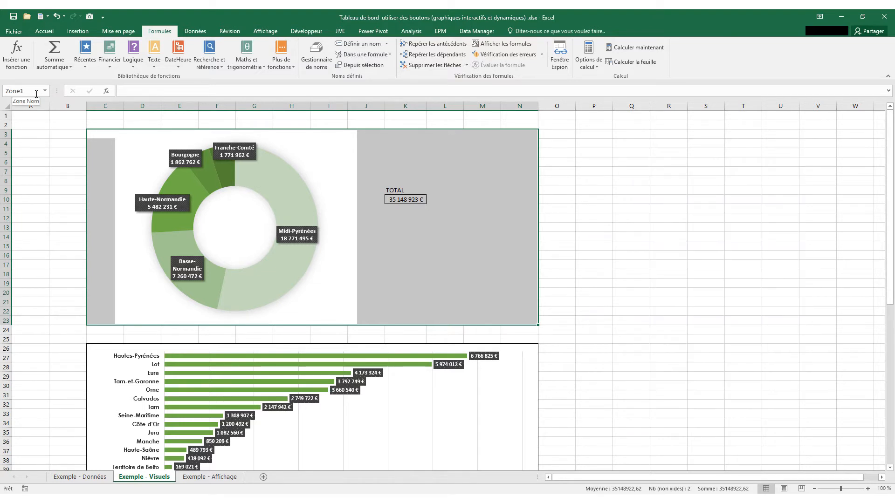
# Name the second frame's range C26:N46, around the department bar chart, Zone2
pyautogui.scroll(-5, 87, 208)
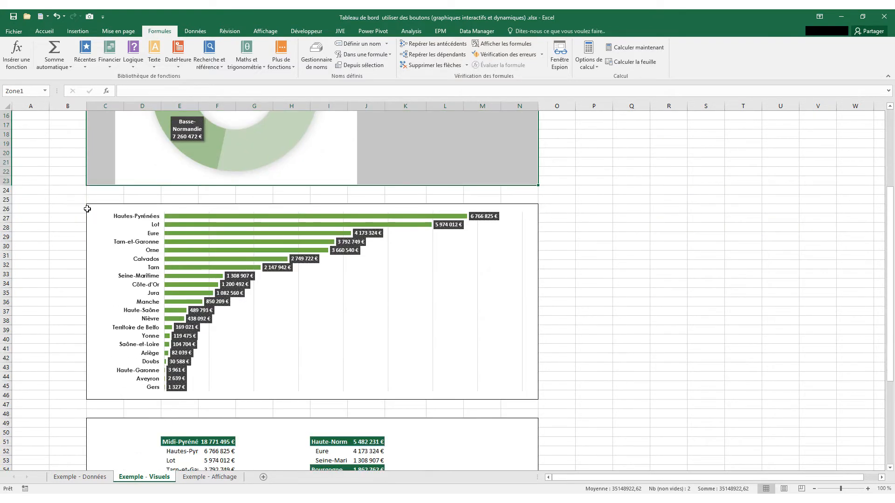
pyautogui.moveTo(89, 207); pyautogui.dragTo(523, 396)
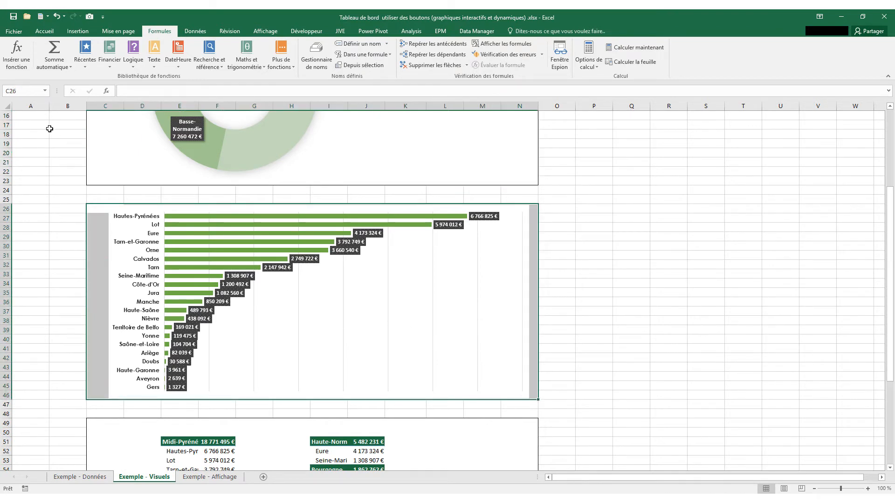
pyautogui.click(34, 92)
pyautogui.write('Zone2')
pyautogui.press('Return')
# Name the third frame's range C49:N69, around the combined region and department tables, Zone3
pyautogui.scroll(-7, 225, 288)
pyautogui.moveTo(95, 226); pyautogui.dragTo(524, 415)
pyautogui.click(32, 92)
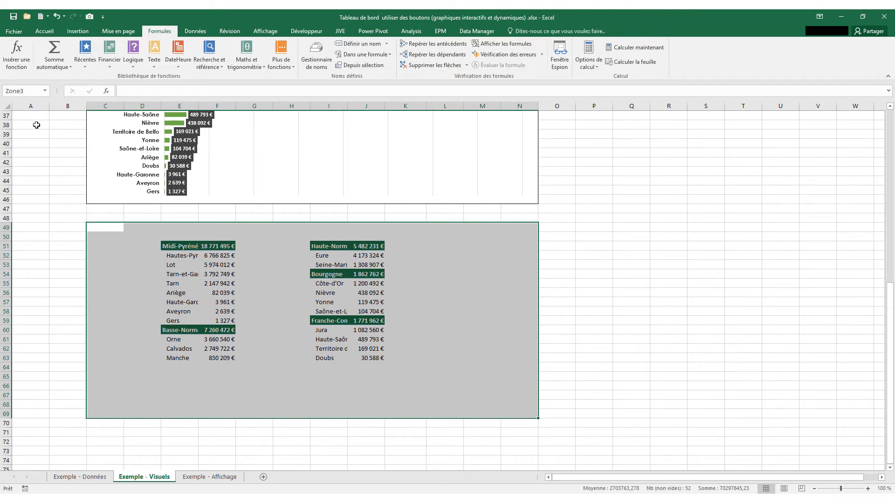
pyautogui.click(50, 148)
pyautogui.scroll(12, 60, 149)
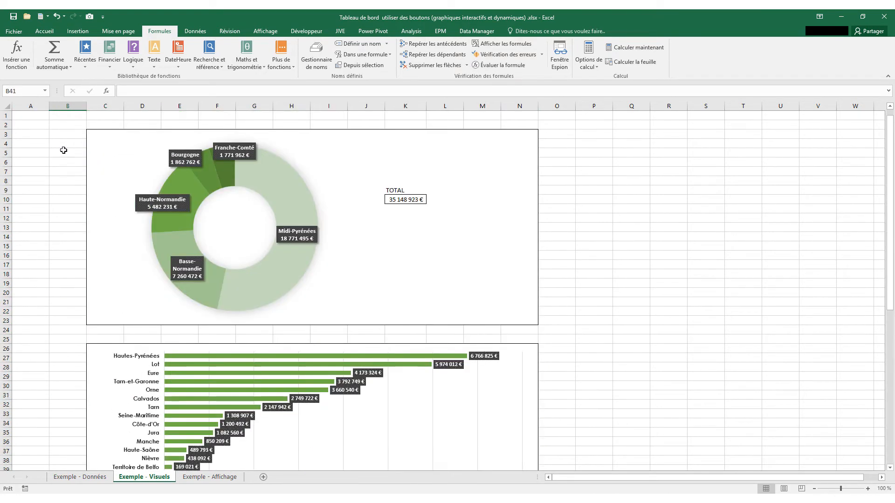
# Go to the Exemple - Affichage sheet and make sure Développeur is enabled in the ribbon customization options
pyautogui.click(210, 477)
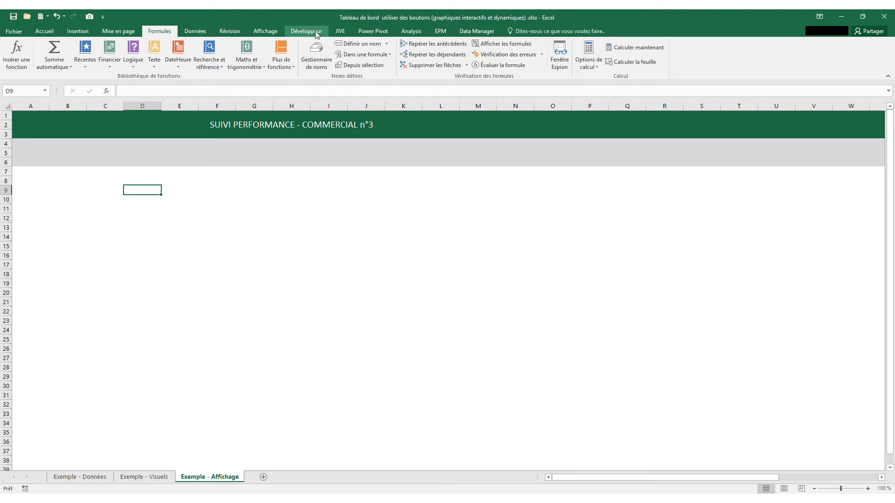
pyautogui.click(13, 33)
pyautogui.click(28, 280)
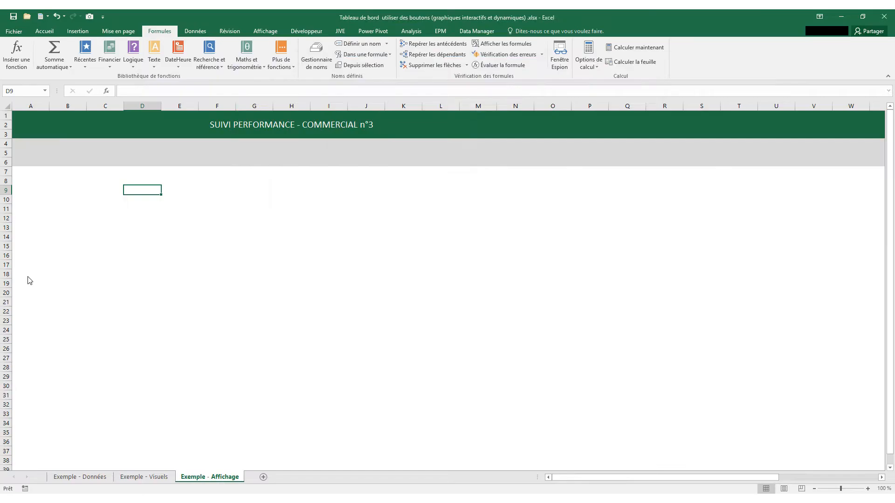
pyautogui.click(288, 157)
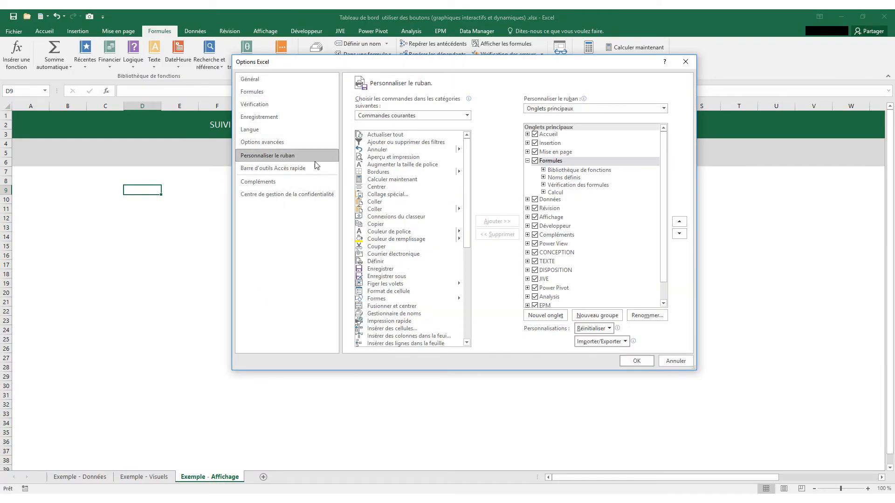
pyautogui.click(535, 227)
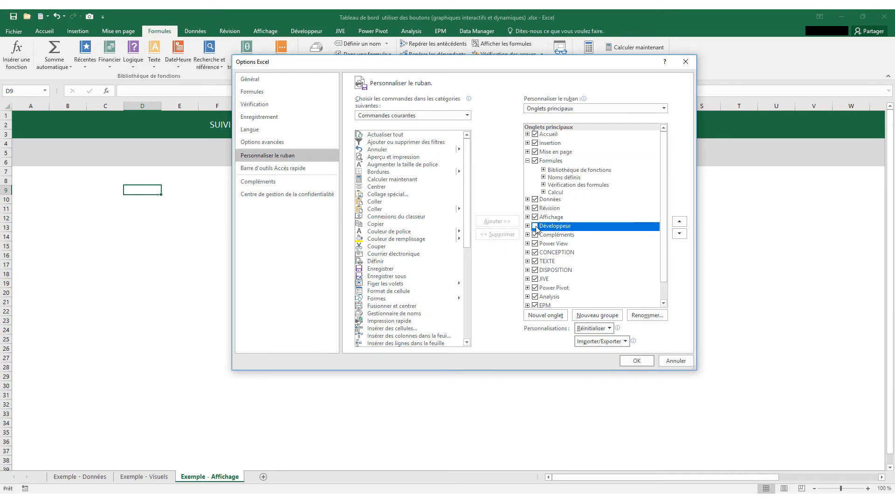
pyautogui.click(535, 226)
pyautogui.click(637, 360)
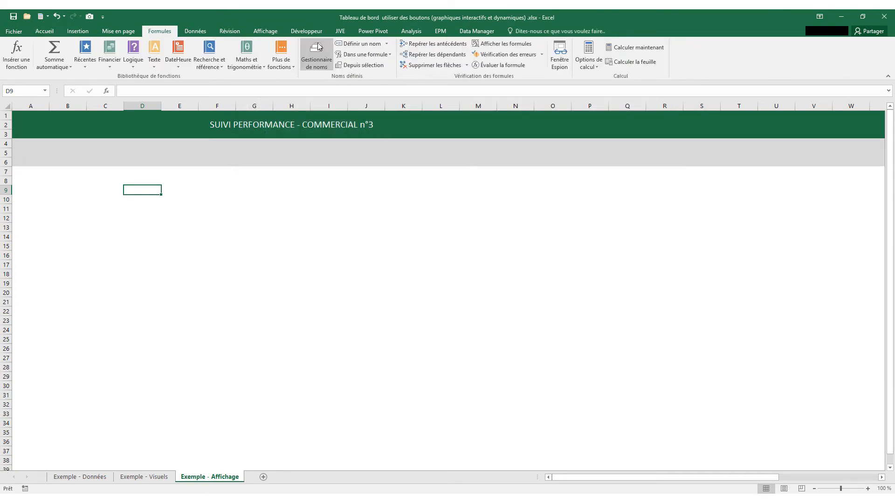
# Insert a form-control option button on Exemple - Affichage and place it just below the grey band, spanning about D7:F12
pyautogui.click(313, 32)
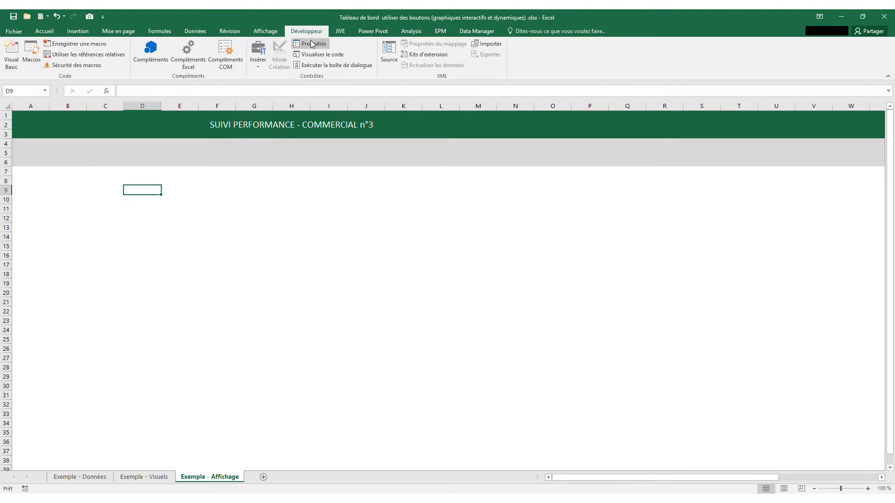
pyautogui.click(262, 66)
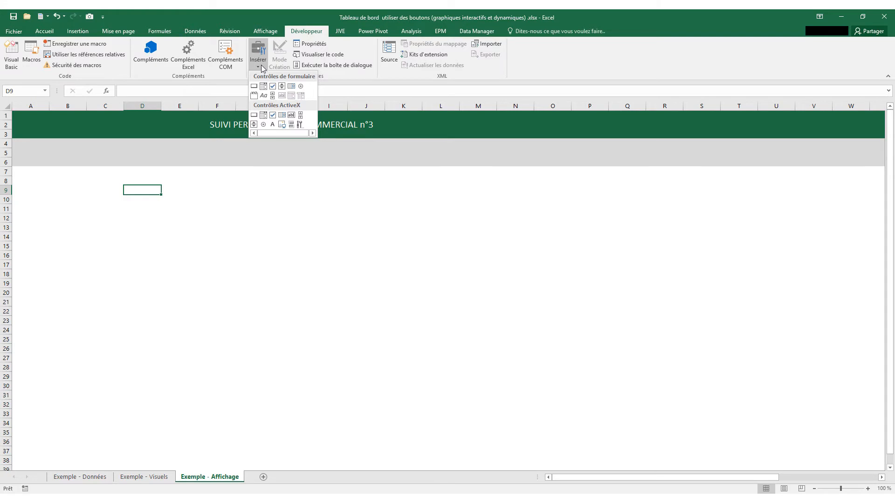
pyautogui.click(301, 86)
pyautogui.moveTo(144, 203); pyautogui.dragTo(242, 251)
pyautogui.moveTo(204, 202); pyautogui.dragTo(191, 170)
# Duplicate the option button twice and line the copies up in a row beside it, starting at about columns G and I
pyautogui.click(202, 198)
pyautogui.hotkey('ctrl', 'c')
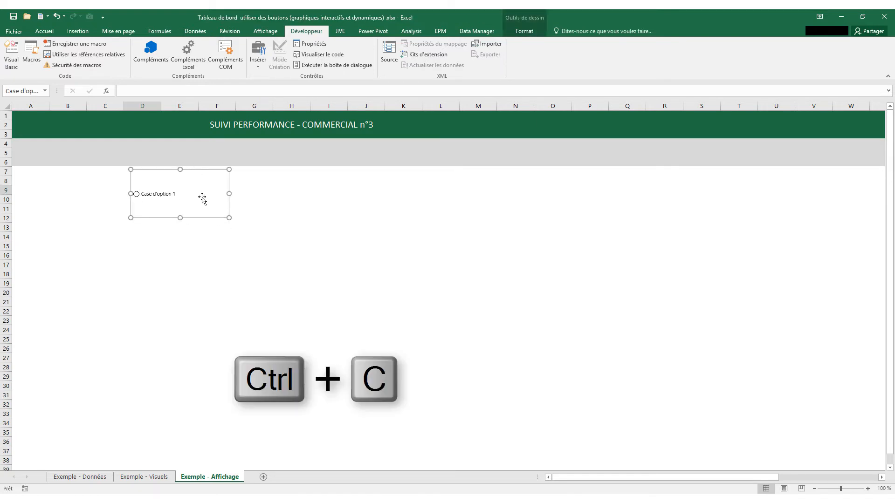
pyautogui.hotkey('ctrl', 'v')
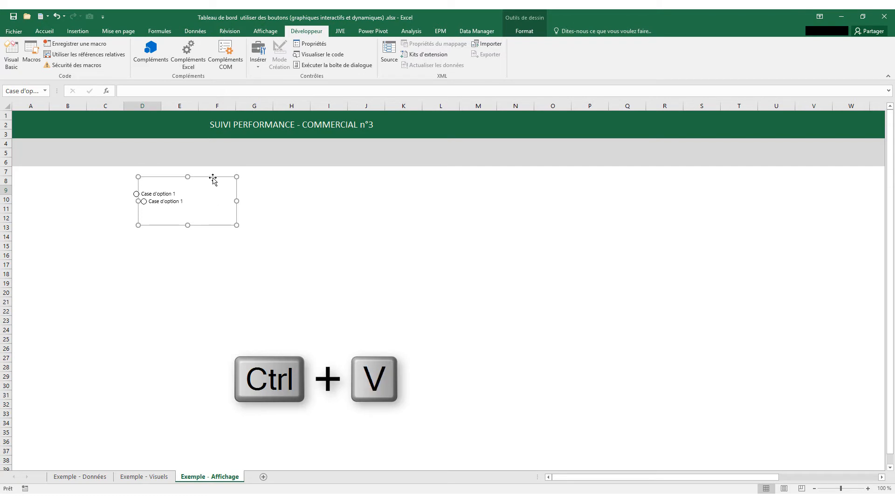
pyautogui.click(301, 176)
pyautogui.moveTo(301, 177); pyautogui.dragTo(314, 172)
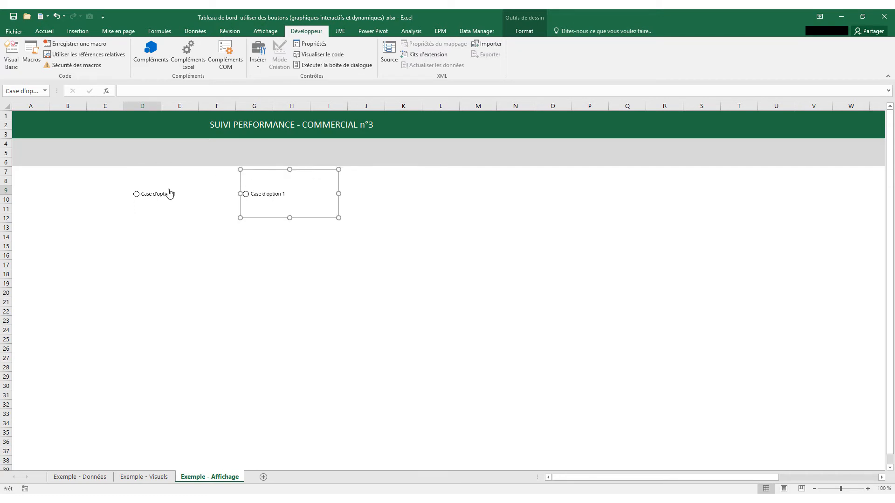
pyautogui.hotkey('ctrl', 'v')
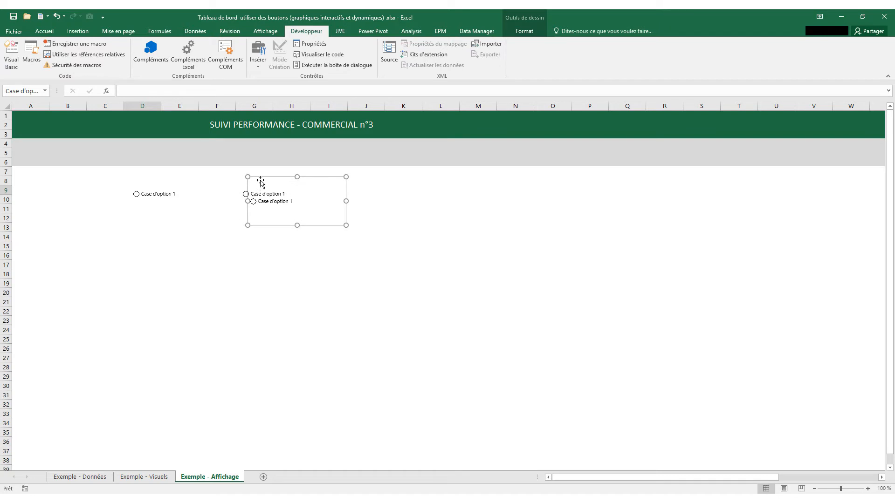
pyautogui.moveTo(259, 180); pyautogui.dragTo(347, 175)
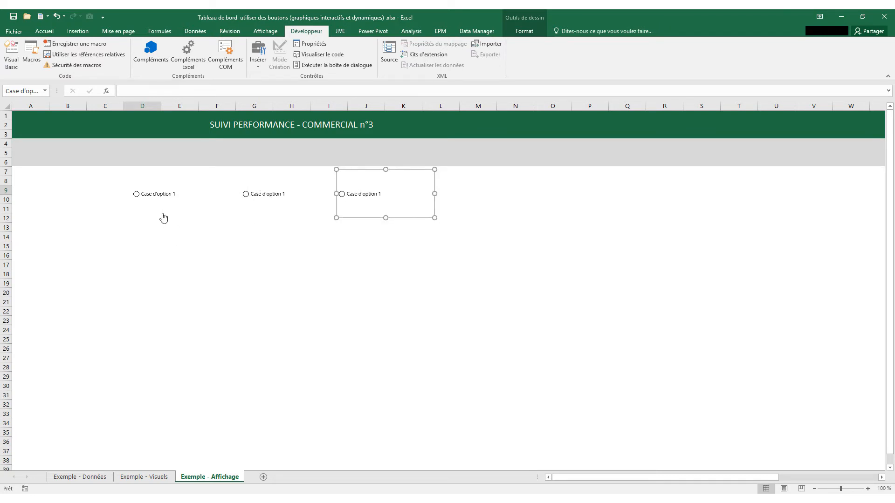
# Test the three option buttons by selecting each one in turn, ending on the third
pyautogui.press('Escape')
pyautogui.click(163, 196)
pyautogui.click(252, 195)
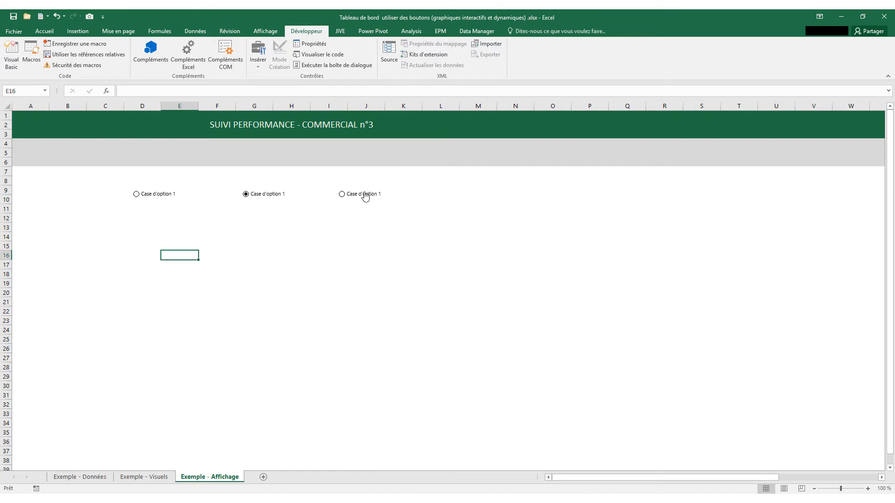
pyautogui.click(362, 196)
pyautogui.click(363, 196)
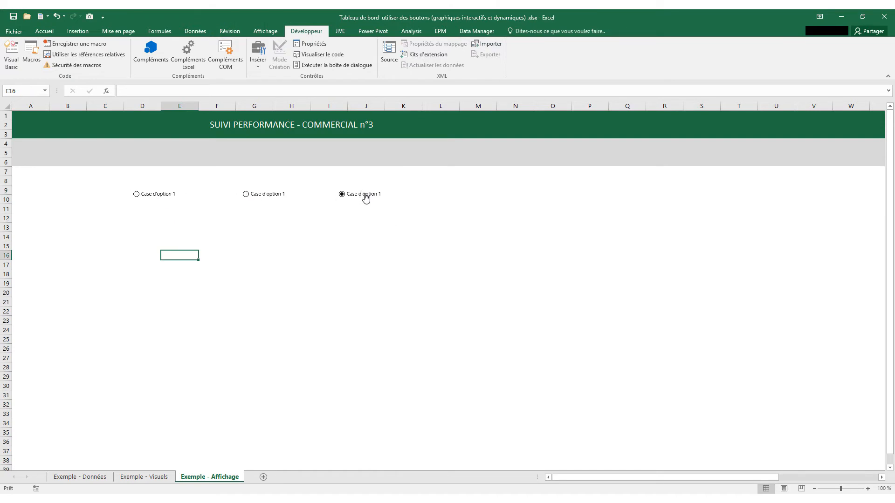
pyautogui.click(451, 192)
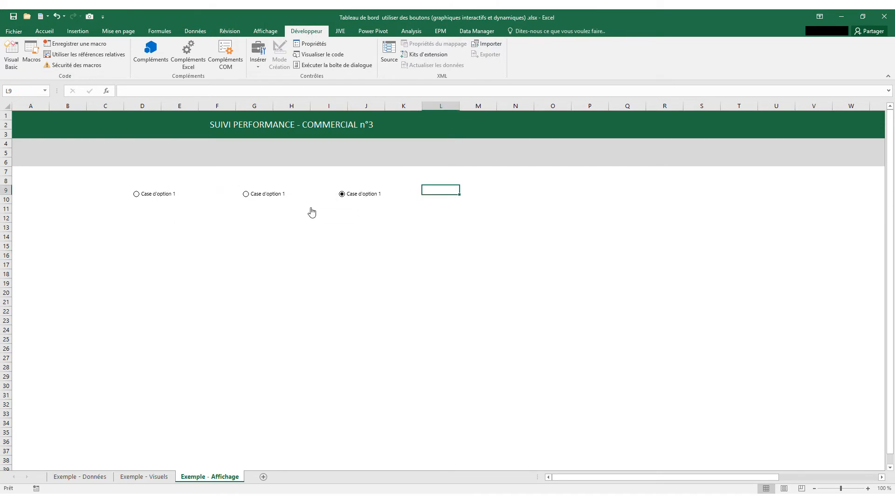
# Link the first option button to cell M5 through its control format
pyautogui.rightClick(163, 194)
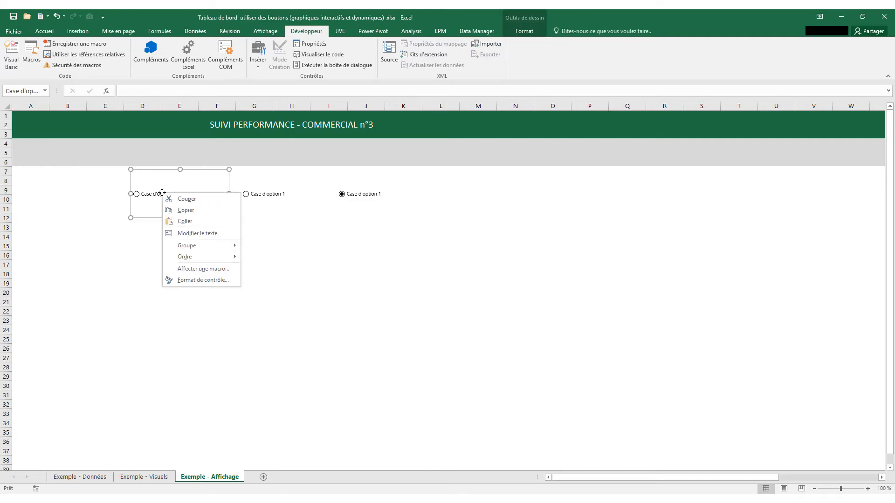
pyautogui.click(186, 281)
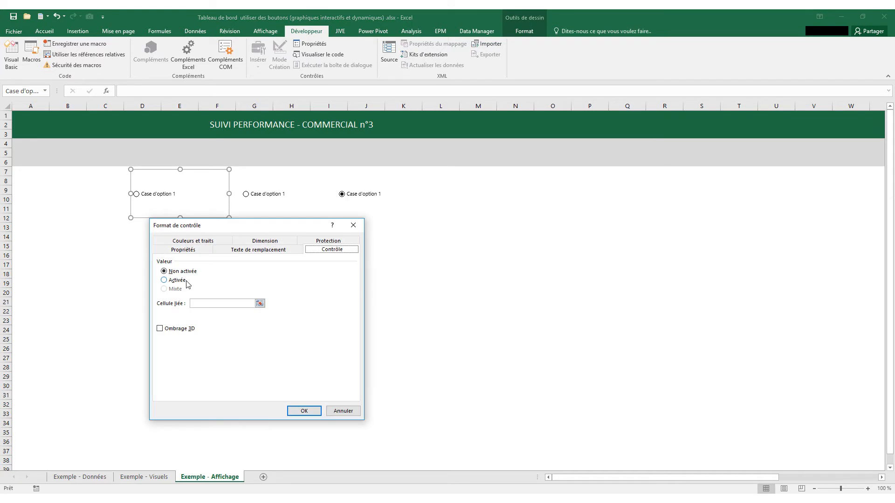
pyautogui.click(198, 304)
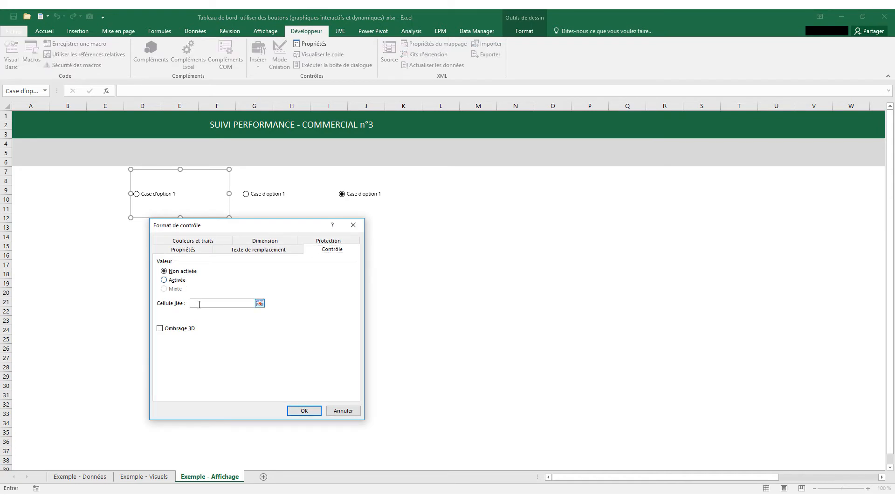
pyautogui.click(476, 153)
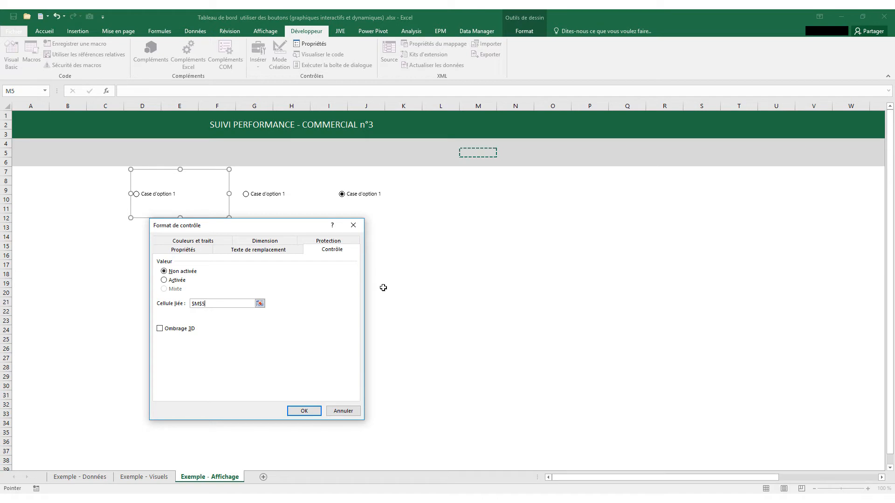
pyautogui.click(307, 410)
pyautogui.click(307, 407)
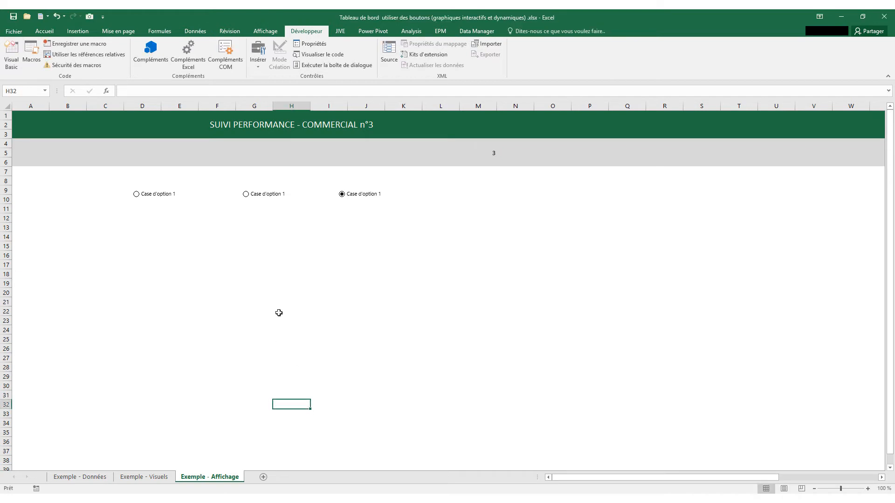
# Test the linked cell by alternating between the second and first option buttons, ending on the second
pyautogui.click(270, 196)
pyautogui.click(158, 195)
pyautogui.click(282, 195)
pyautogui.click(153, 198)
pyautogui.click(266, 196)
# Change the first option button's label to "Détail par département"
pyautogui.rightClick(166, 195)
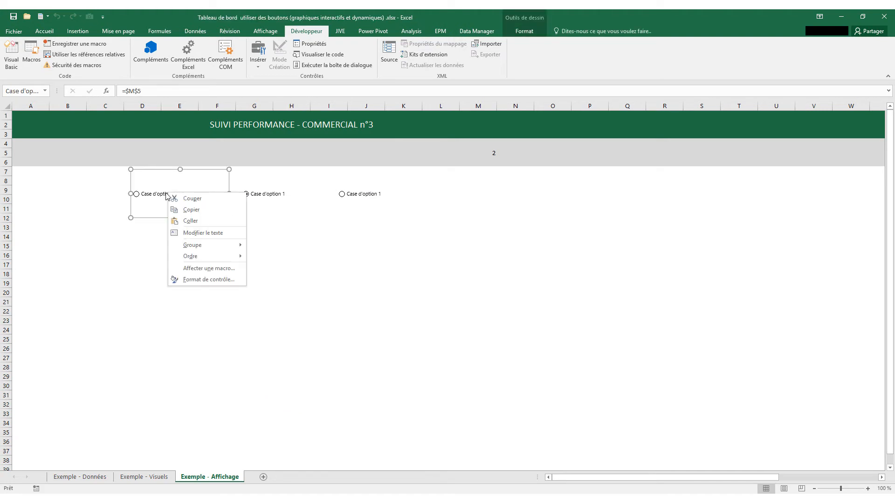
pyautogui.click(202, 232)
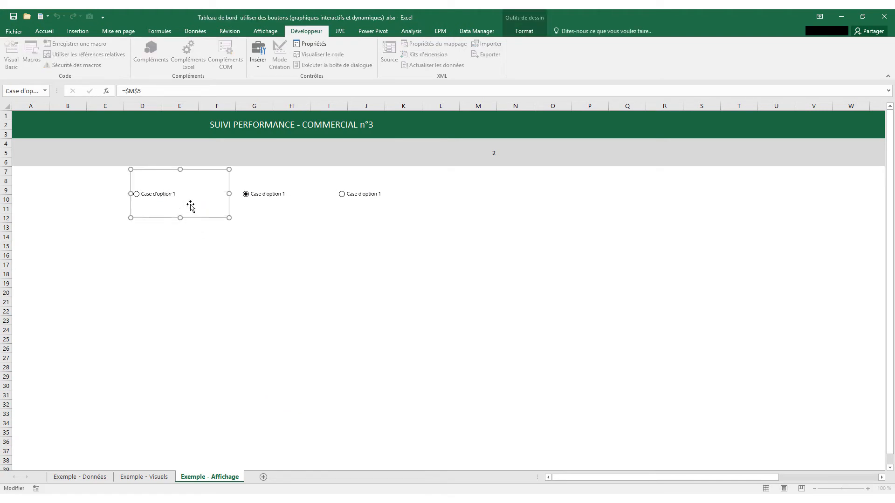
pyautogui.moveTo(175, 194); pyautogui.dragTo(141, 194)
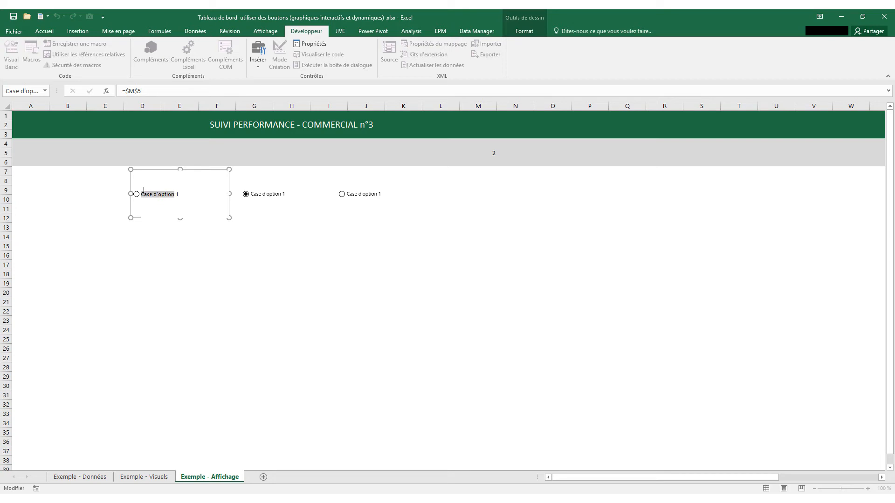
pyautogui.press('Delete')
pyautogui.press('Delete')
pyautogui.press('Delete')
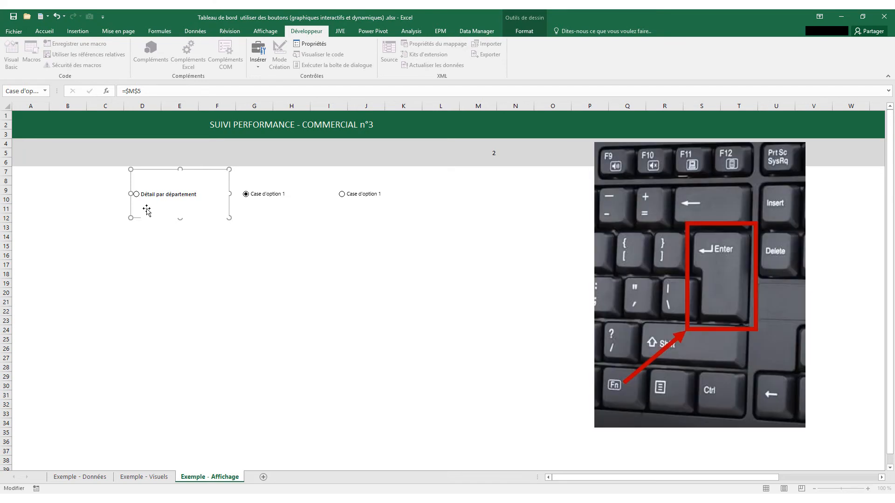
pyautogui.click(195, 260)
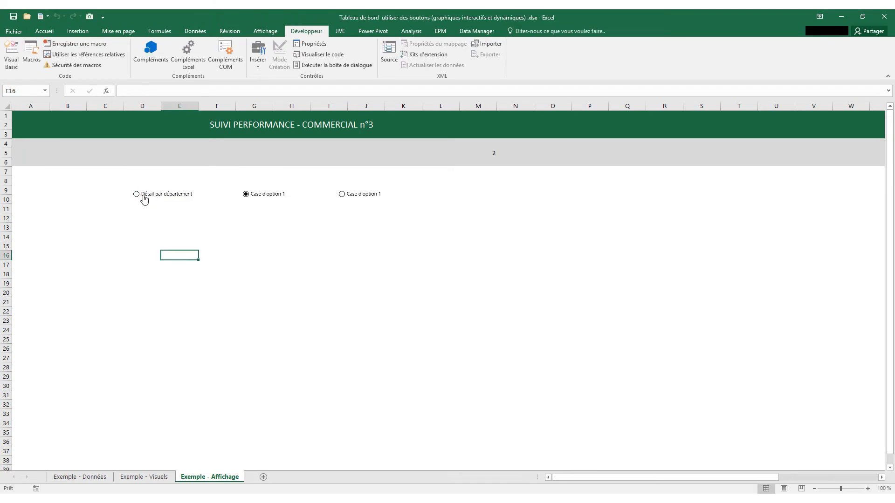
# Try the first two option buttons again and review the framed visuals on Exemple - Visuels before returning to Exemple - Affichage
pyautogui.click(180, 195)
pyautogui.click(275, 195)
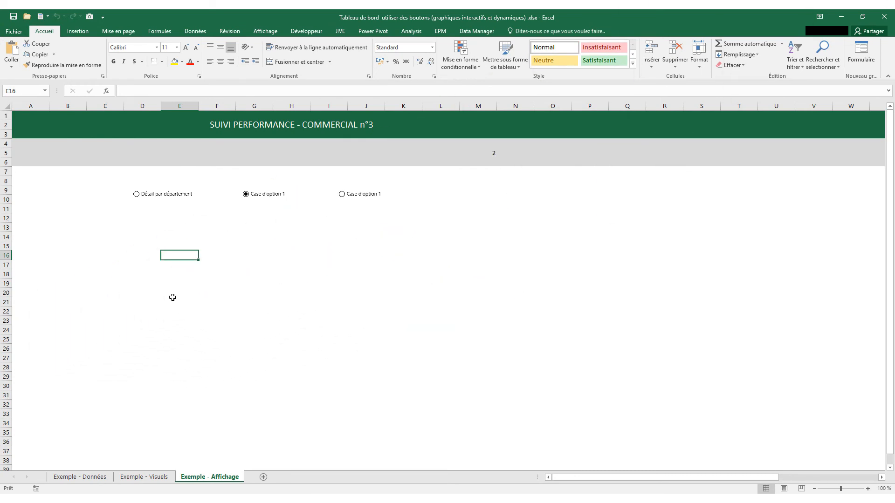
pyautogui.click(161, 476)
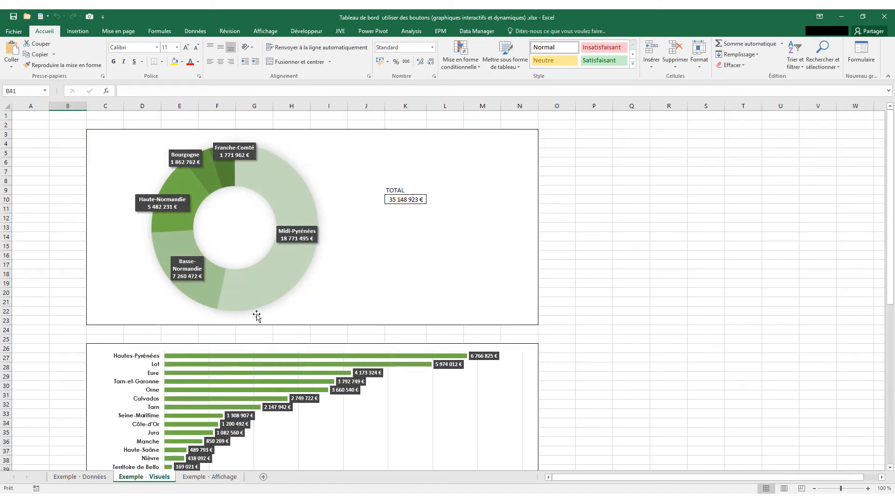
pyautogui.click(206, 477)
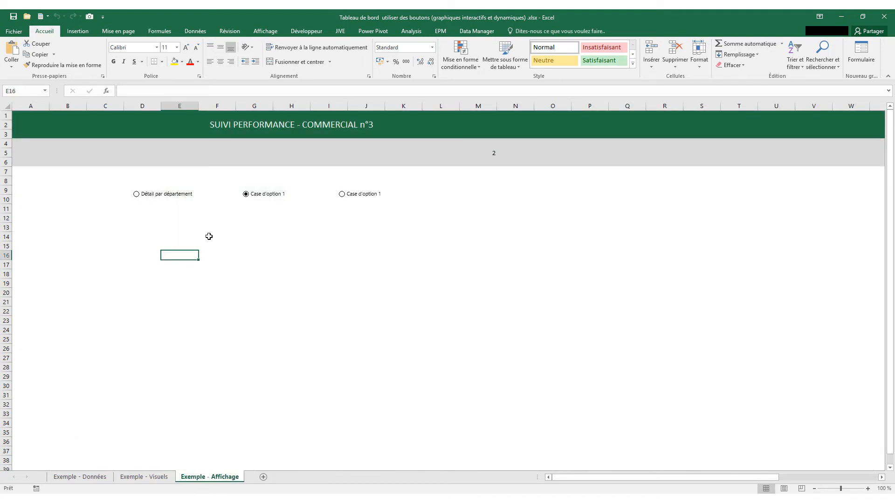
# Define a workbook-scoped name Selection that refers to =CHOISIR('Exemple - Affichage'!$M$5;Zone1;Zone2;Zone3)
pyautogui.click(172, 30)
pyautogui.click(328, 60)
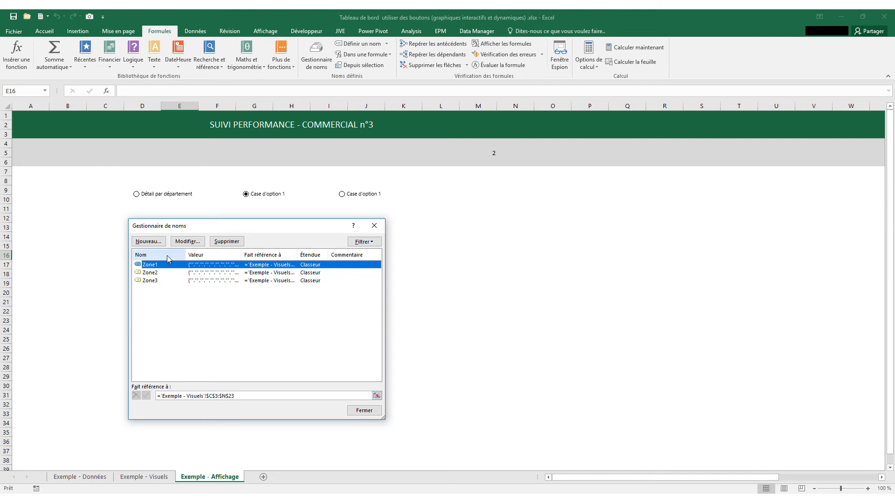
pyautogui.click(148, 242)
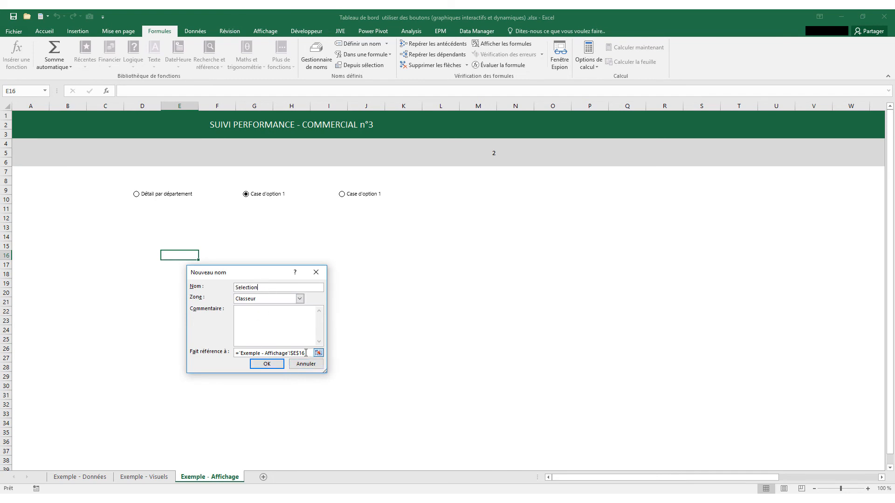
pyautogui.moveTo(306, 353); pyautogui.dragTo(237, 352)
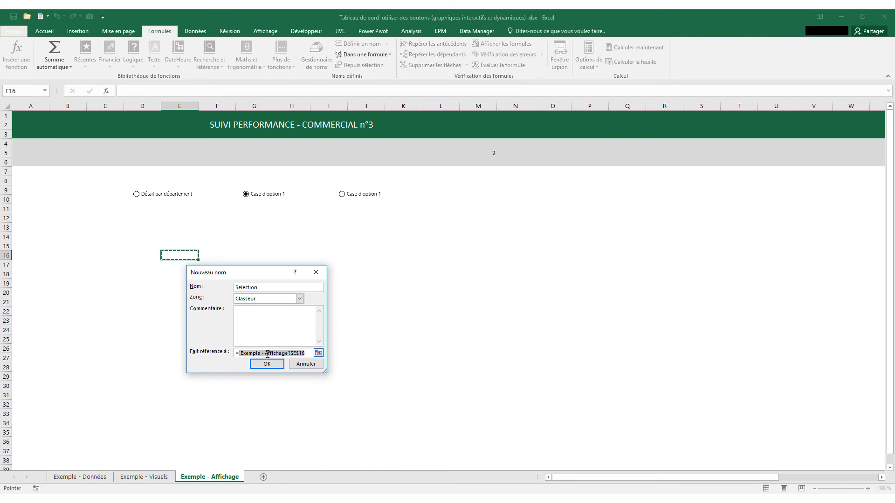
pyautogui.write('CHOISIR(')
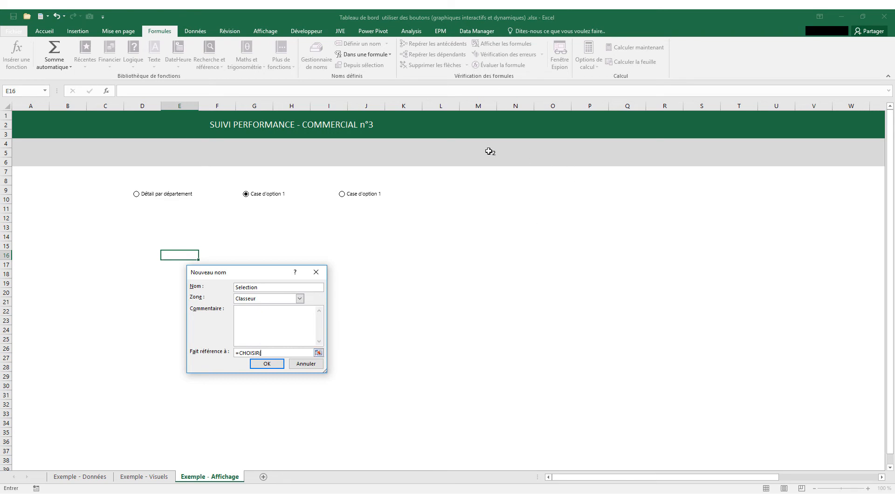
pyautogui.click(488, 152)
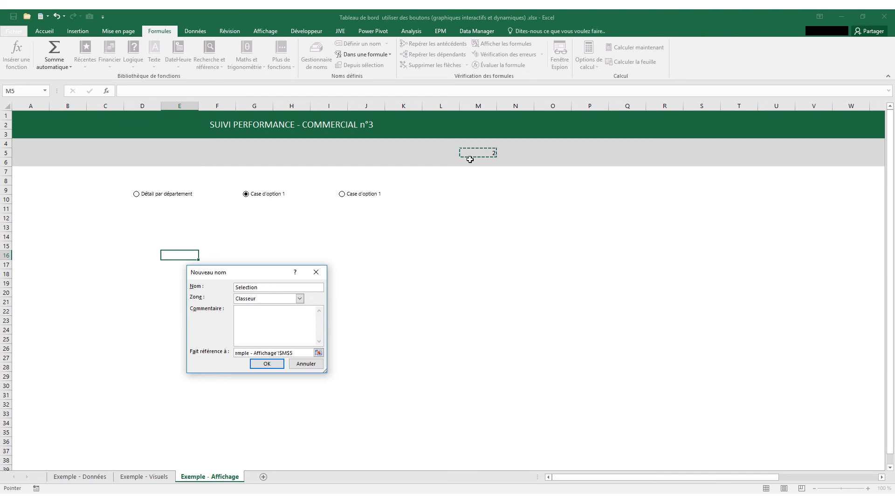
pyautogui.write(';Zone1;Zone2;Zone3)')
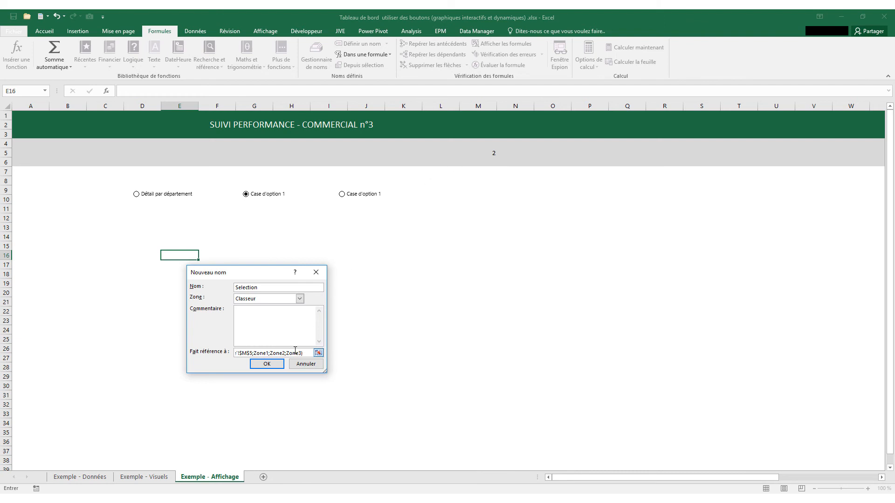
pyautogui.click(279, 365)
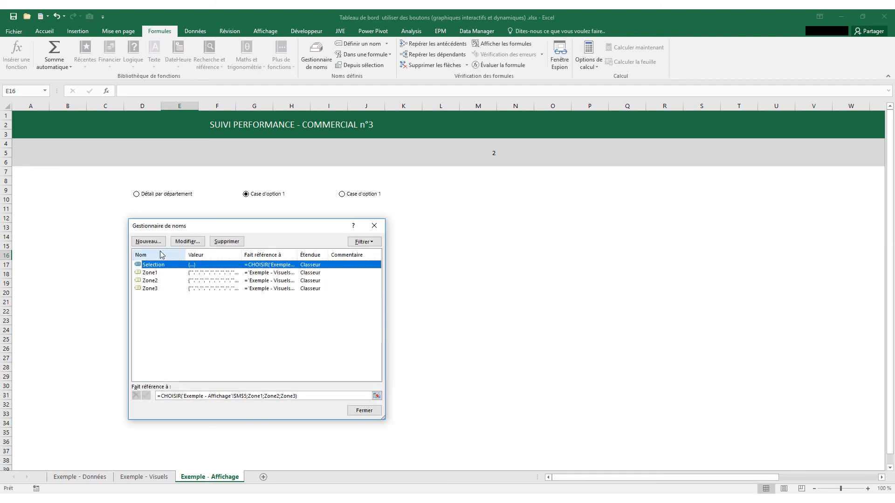
pyautogui.click(364, 410)
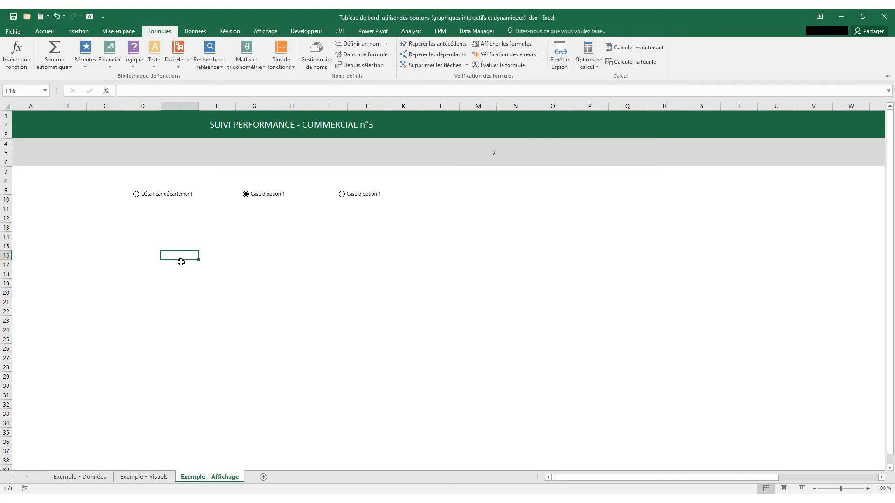
# Copy the blank range E16:G20, paste it as a linked picture and move the picture just below the copied cells
pyautogui.moveTo(174, 255); pyautogui.dragTo(264, 297)
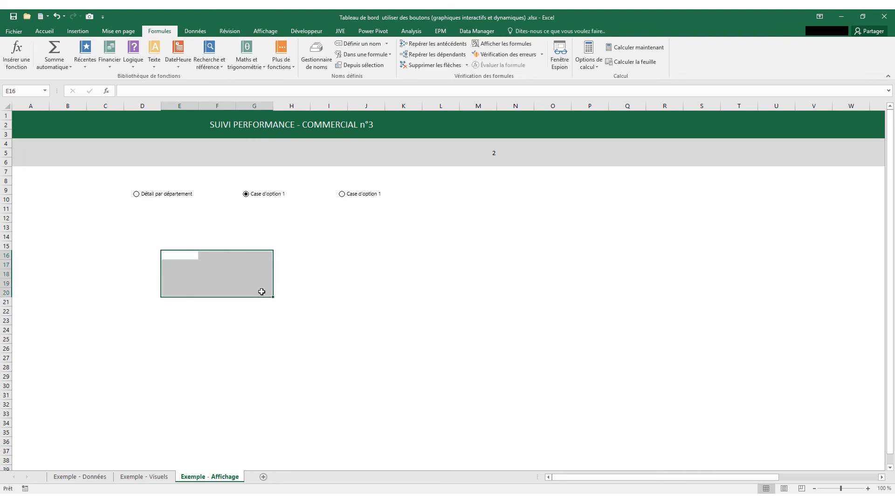
pyautogui.hotkey('ctrl', 'c')
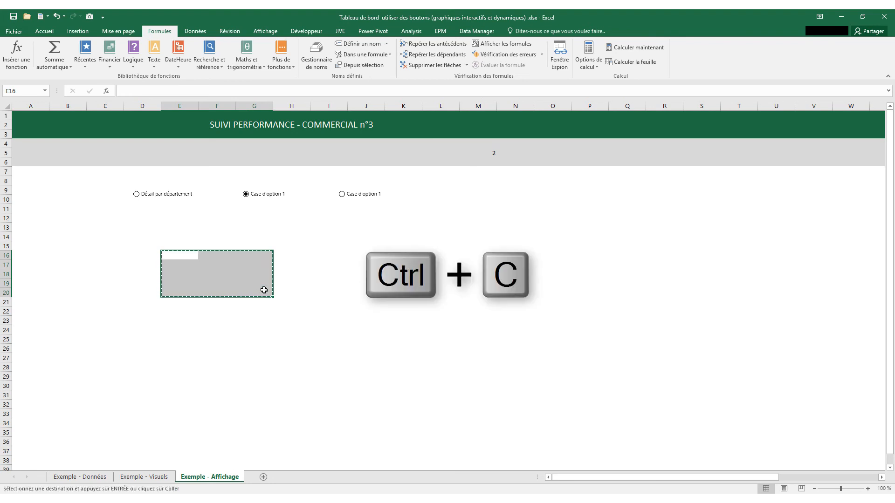
pyautogui.click(52, 30)
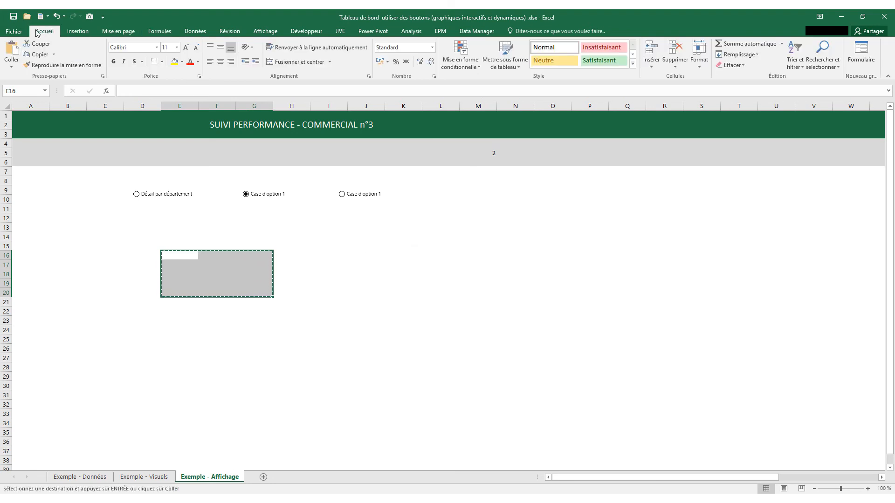
pyautogui.click(11, 69)
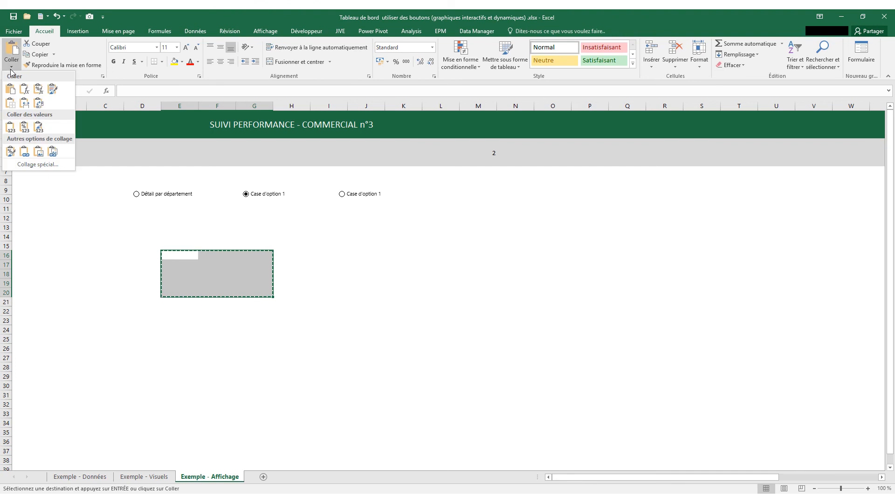
pyautogui.click(52, 156)
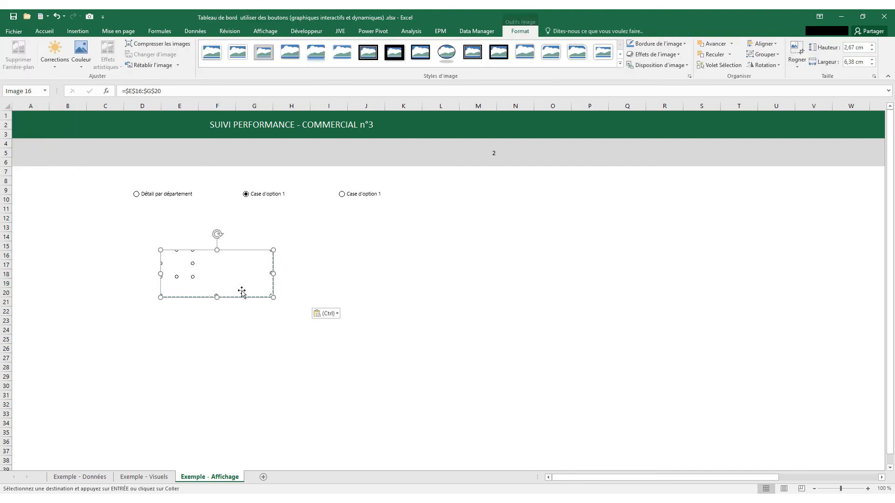
pyautogui.moveTo(255, 294); pyautogui.dragTo(217, 335)
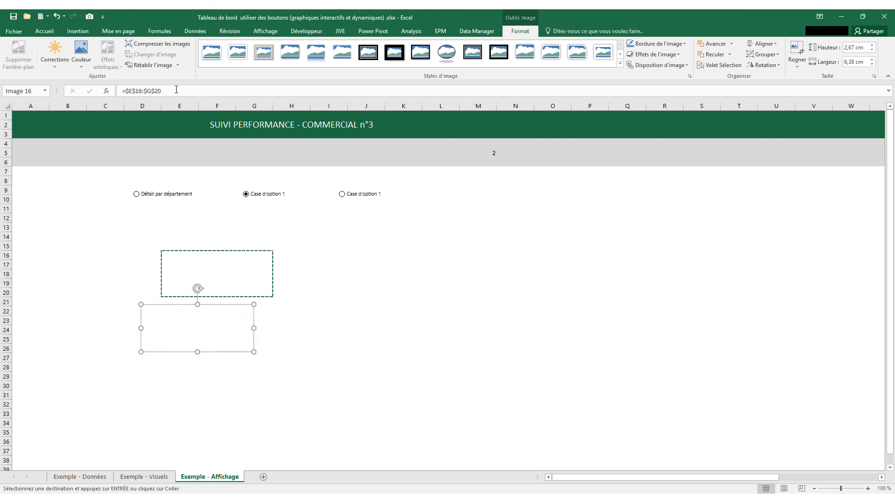
# Replace the linked picture's cell reference with the formula =Selection
pyautogui.moveTo(161, 91); pyautogui.dragTo(125, 88)
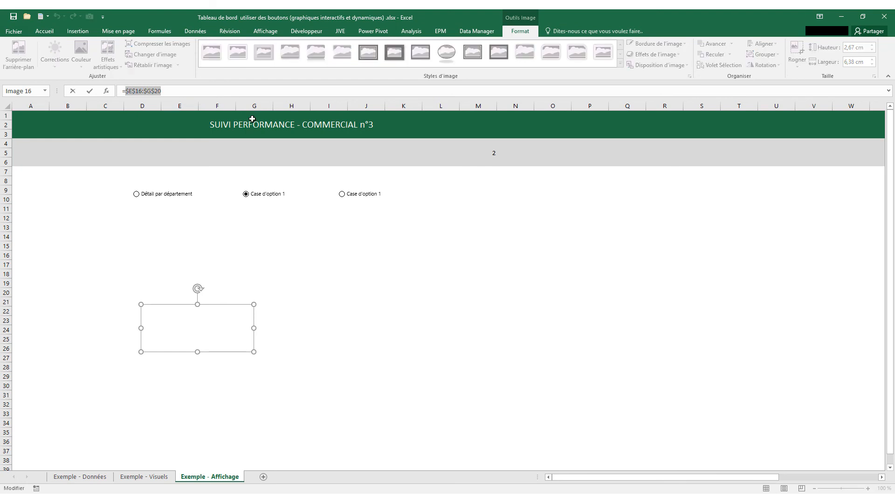
pyautogui.press('BackSpace')
pyautogui.write('se')
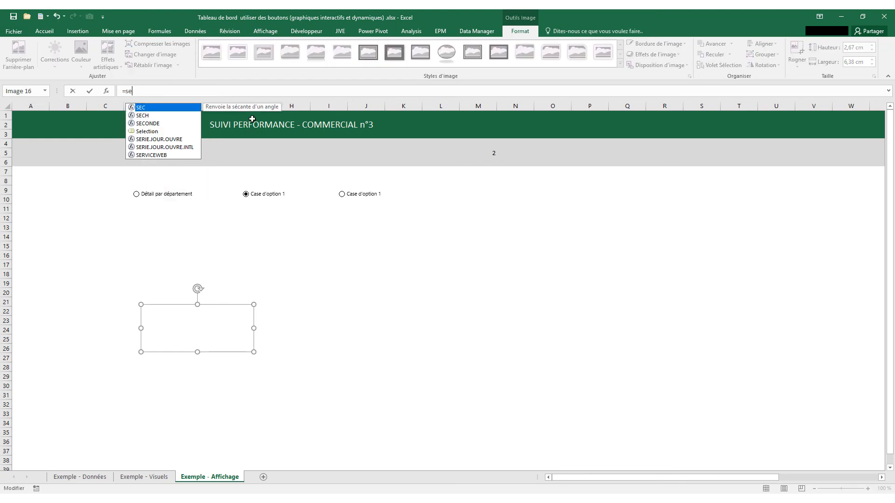
pyautogui.write('l')
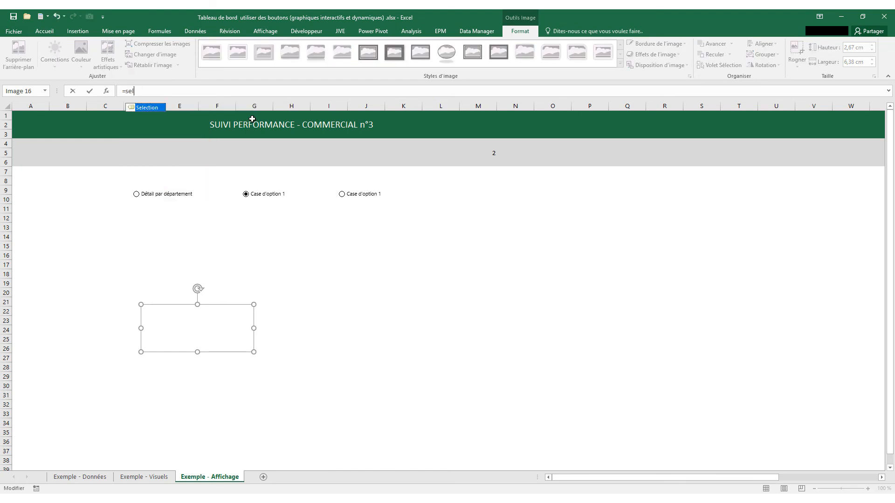
pyautogui.doubleClick(156, 108)
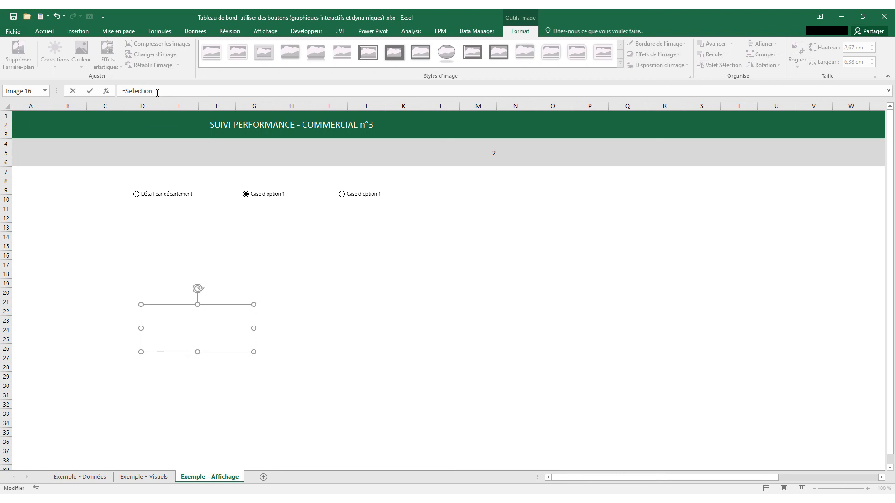
pyautogui.press('Return')
# Move the linked picture up below the option buttons, starting at about B13, and test it with the first option button
pyautogui.moveTo(425, 349); pyautogui.dragTo(341, 272)
pyautogui.click(538, 273)
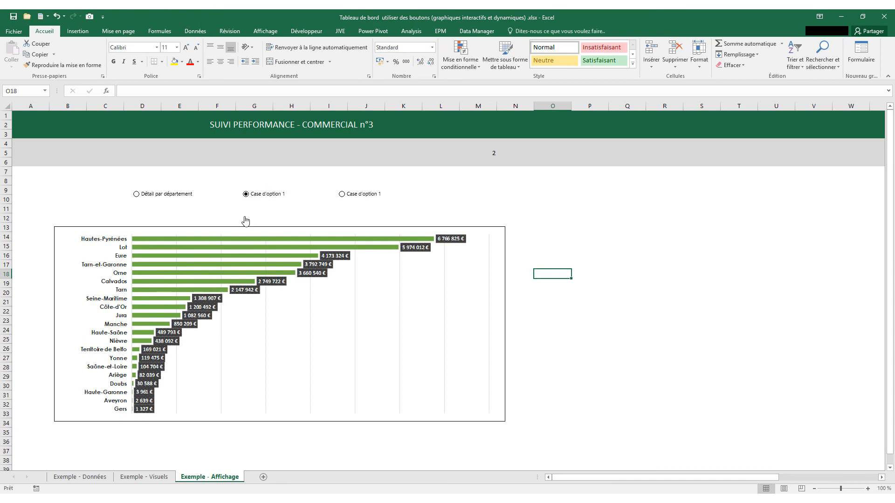
pyautogui.click(167, 196)
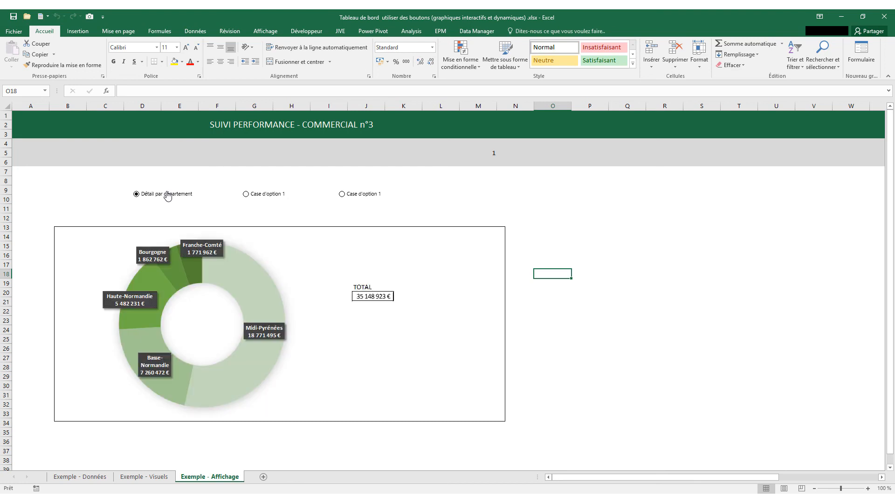